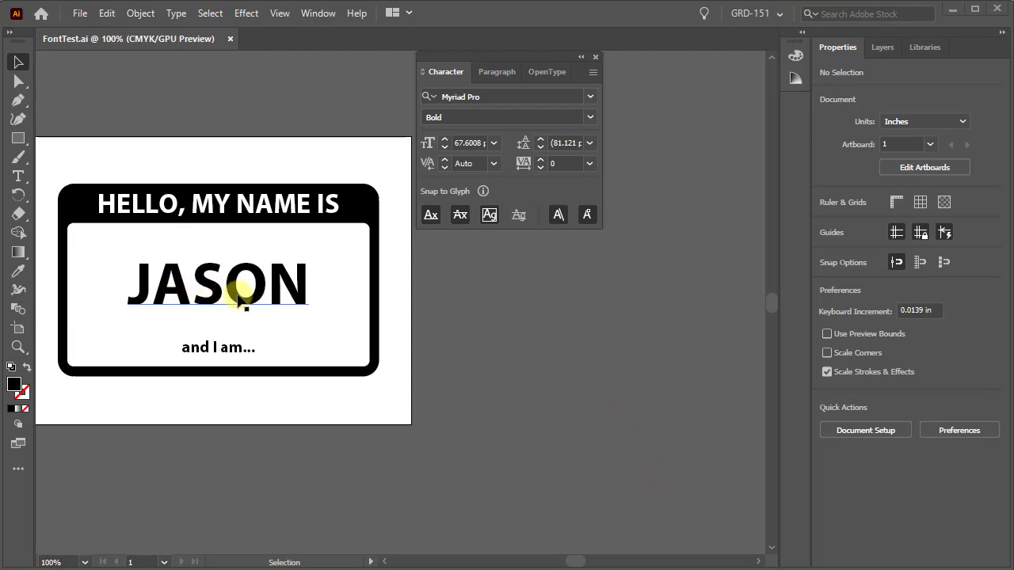
# Step: Select the large name text on the badge and preview installed fonts on it from the Character font list
pyautogui.click(237, 290)
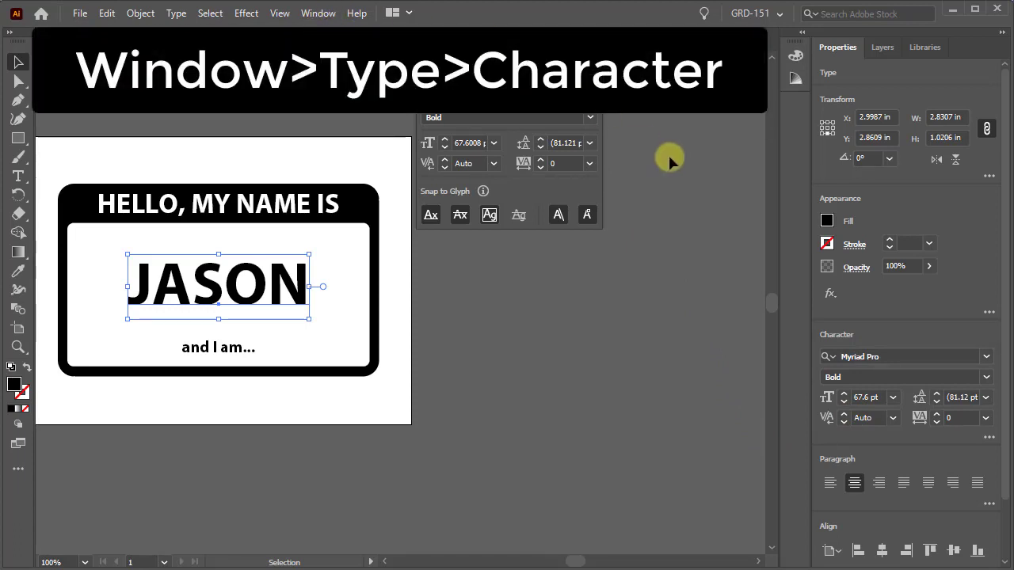
pyautogui.moveTo(513, 59); pyautogui.dragTo(531, 63)
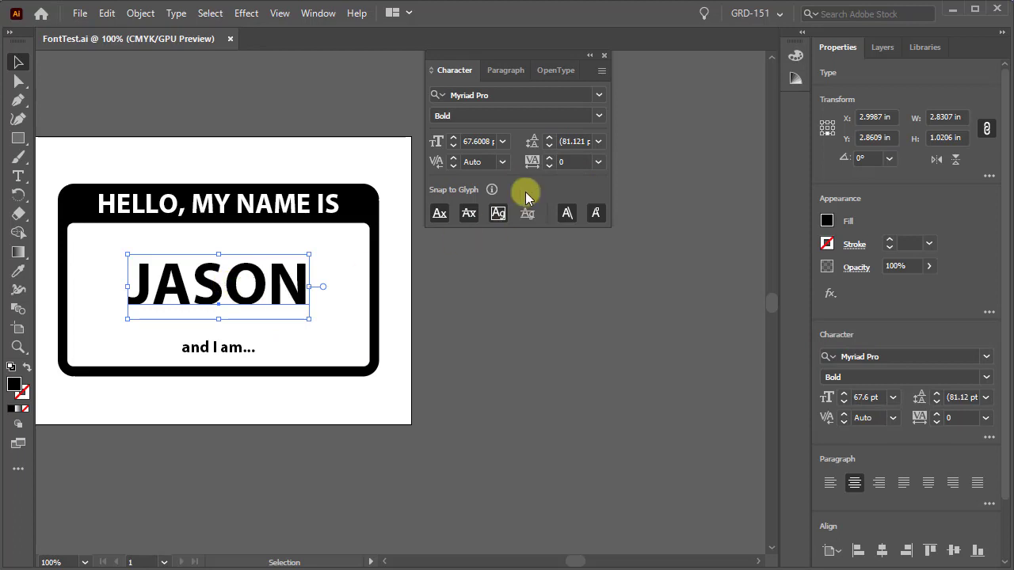
pyautogui.click(601, 94)
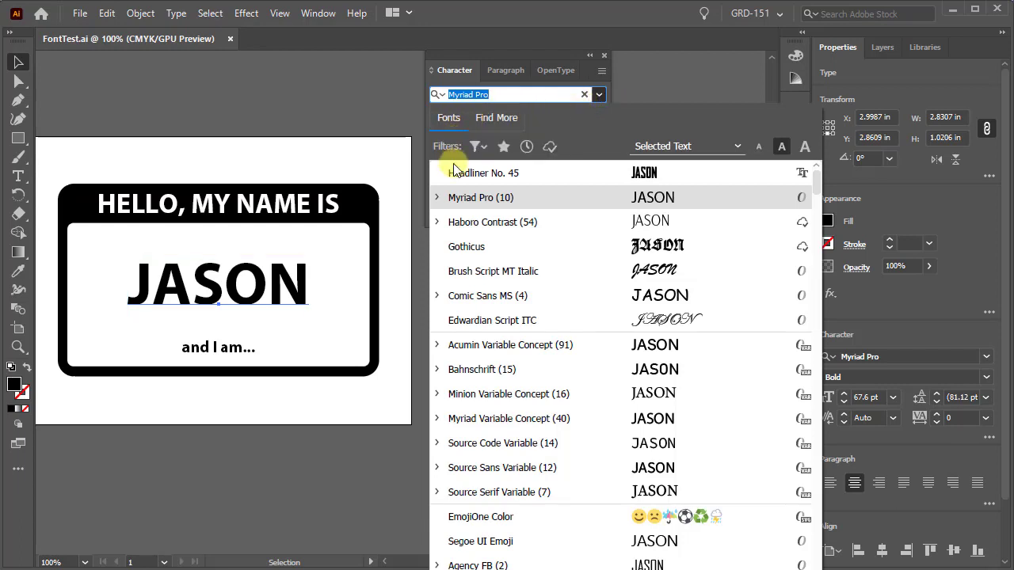
pyautogui.scroll(-2, 504, 247)
pyautogui.scroll(-12, 507, 274)
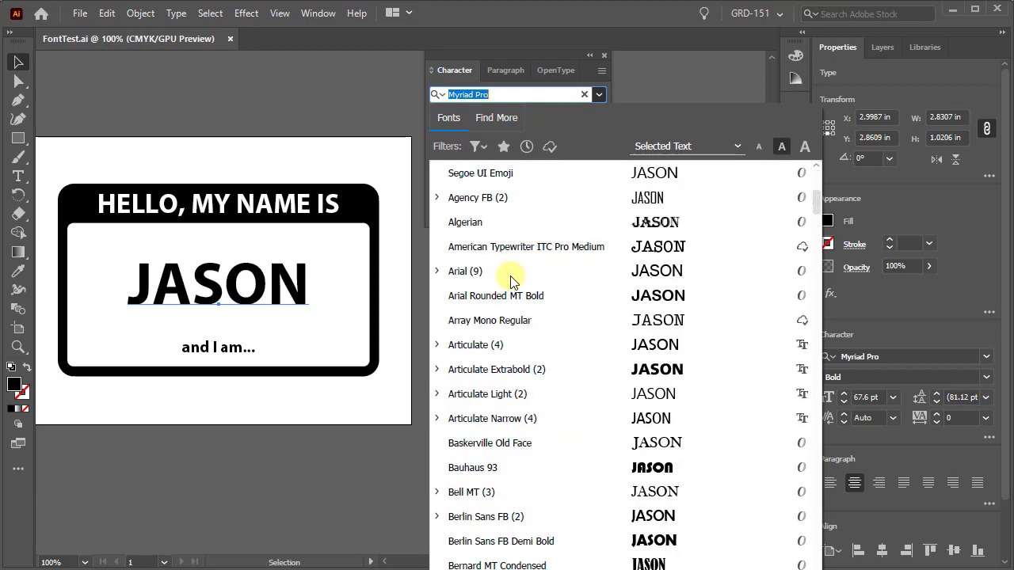
pyautogui.scroll(-7, 511, 277)
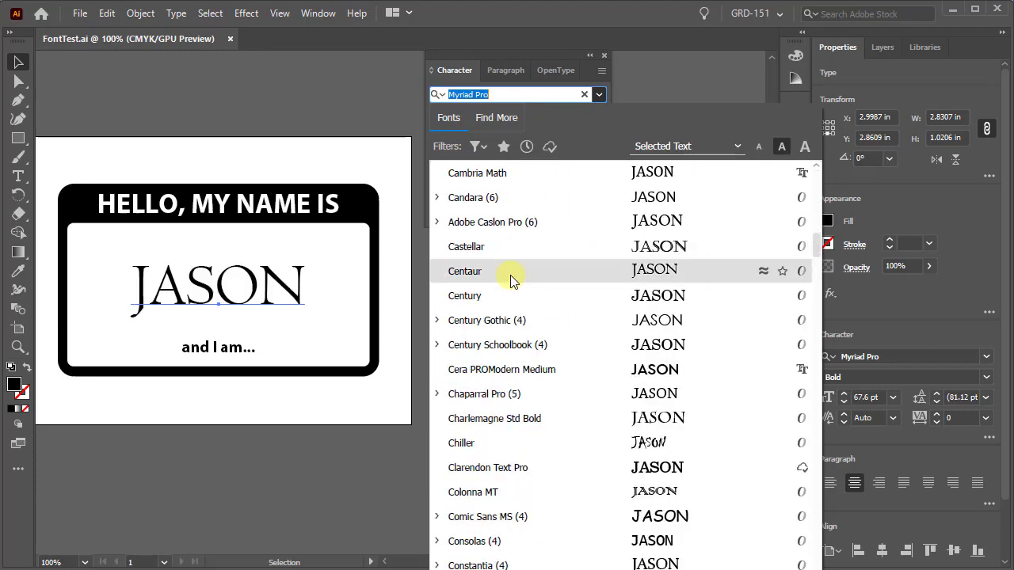
pyautogui.scroll(4, 507, 253)
pyautogui.scroll(3, 504, 237)
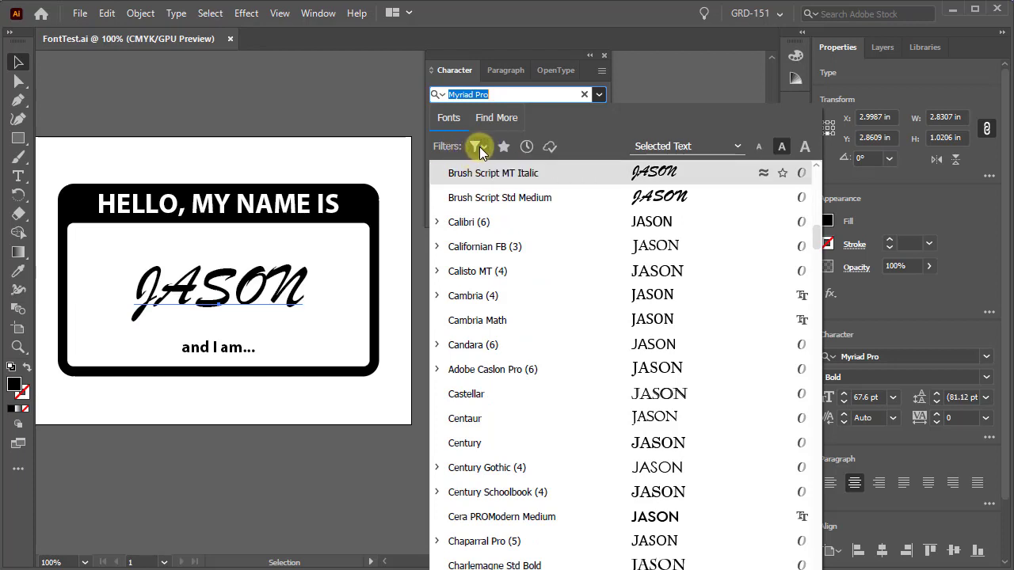
# Step: Examine the font list's classification and property filter options
pyautogui.click(475, 146)
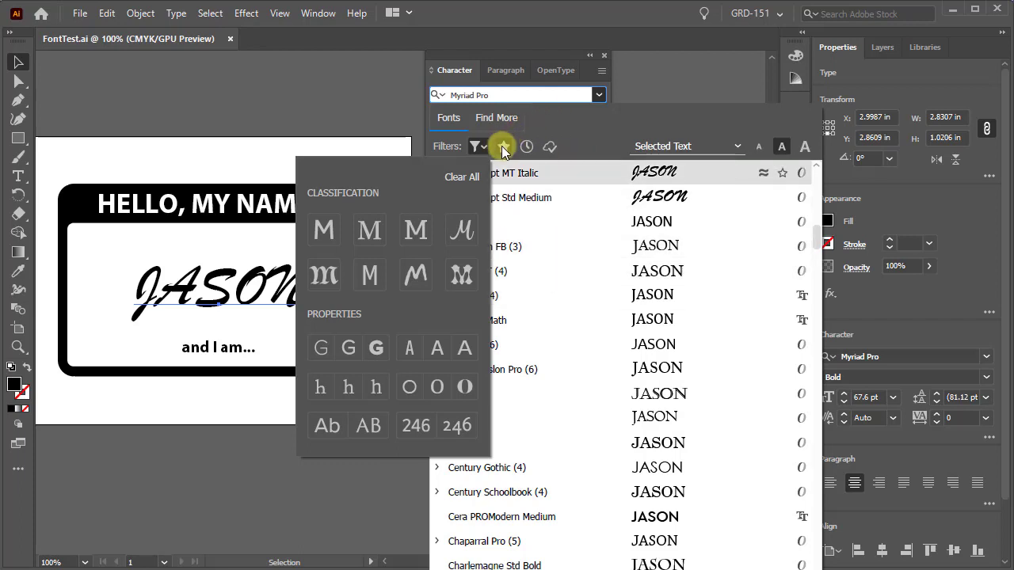
pyautogui.click(453, 173)
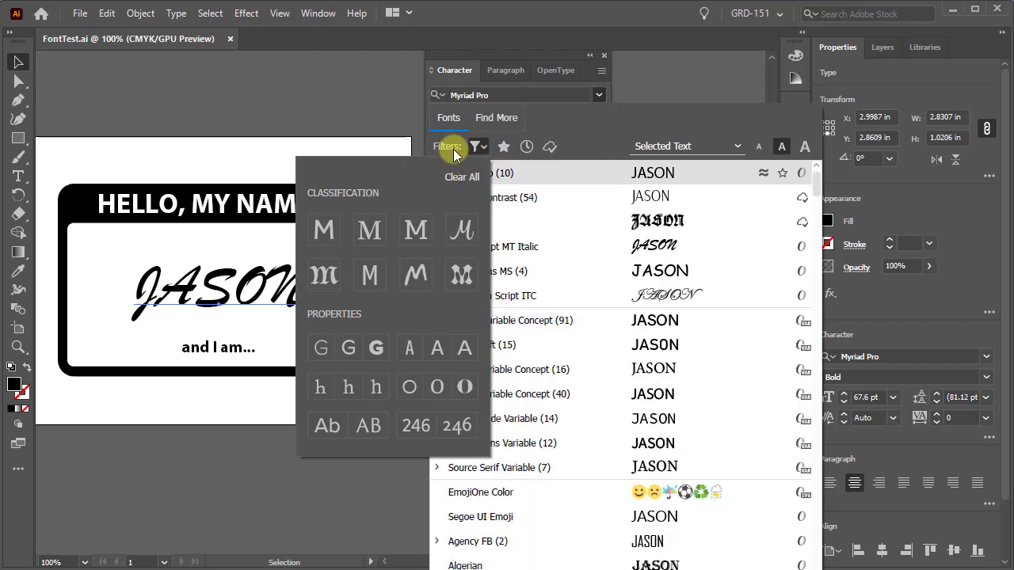
pyautogui.click(441, 149)
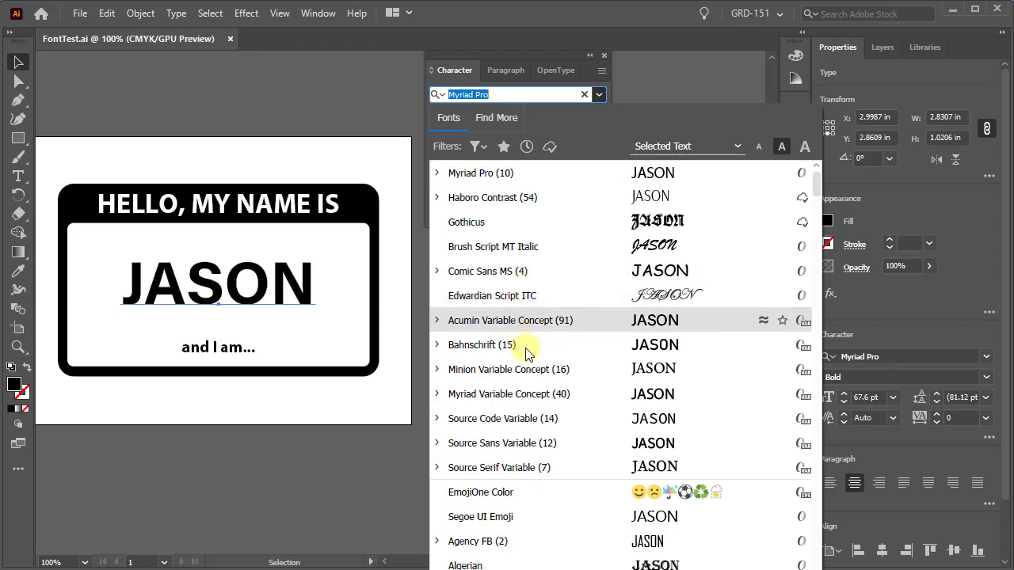
# Step: Show the additional Adobe Fonts available for activation and preview several families on the name text
pyautogui.click(499, 120)
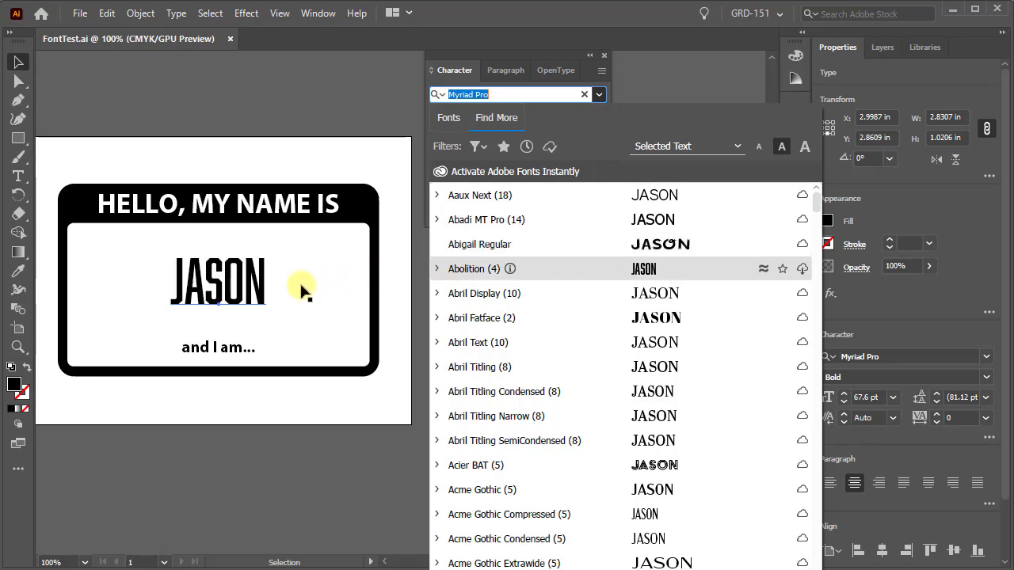
pyautogui.scroll(-3, 499, 269)
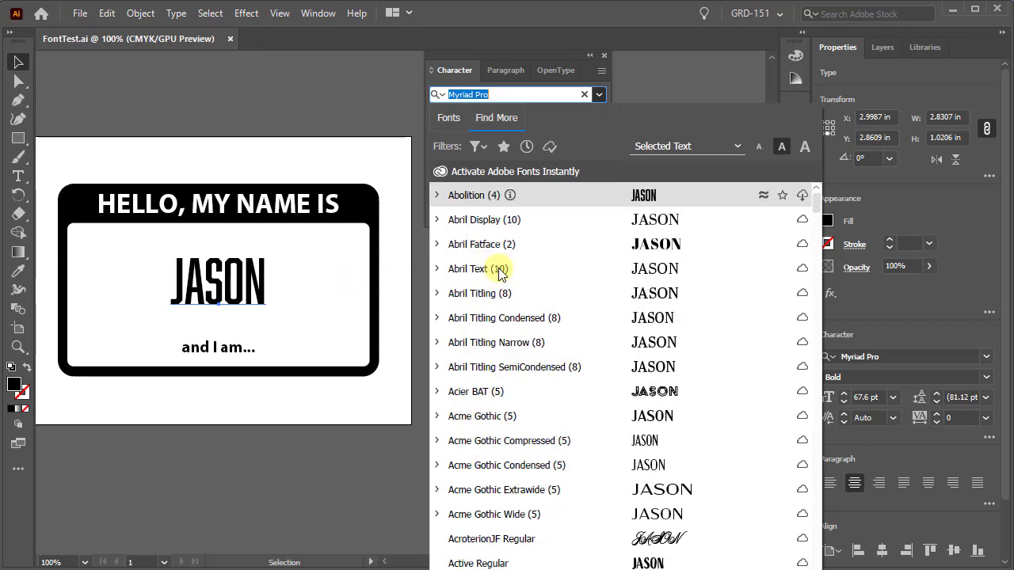
pyautogui.scroll(-2, 499, 269)
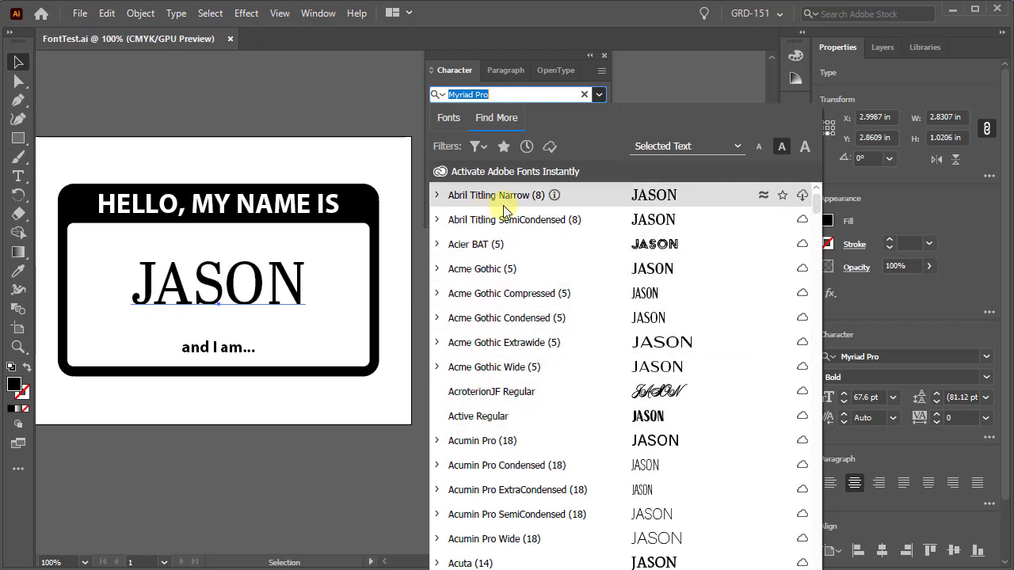
pyautogui.scroll(1, 503, 206)
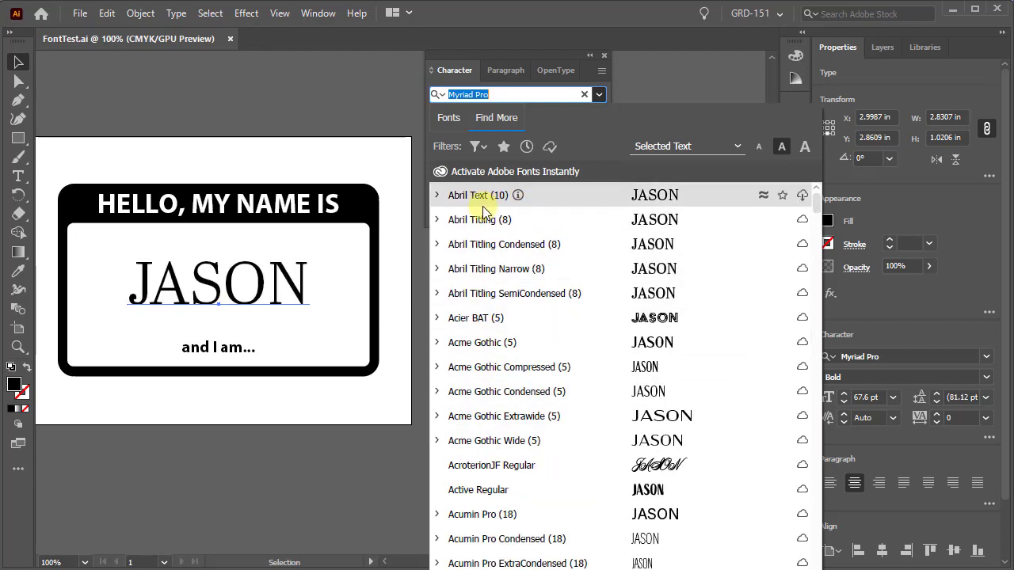
# Step: Filter the Adobe Fonts by the Blackletter classification, look through the previews, and clear the filter
pyautogui.click(476, 146)
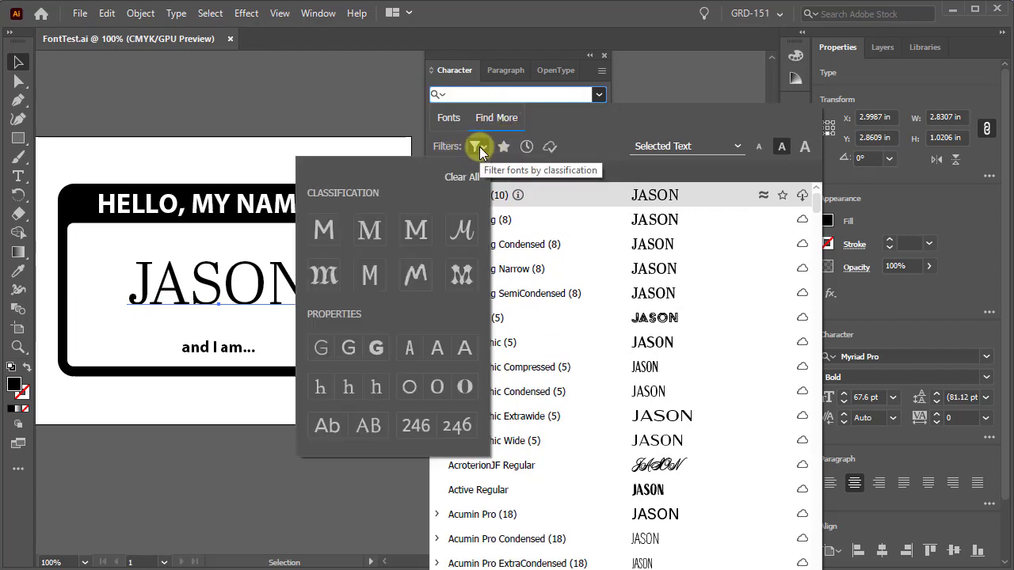
pyautogui.click(323, 276)
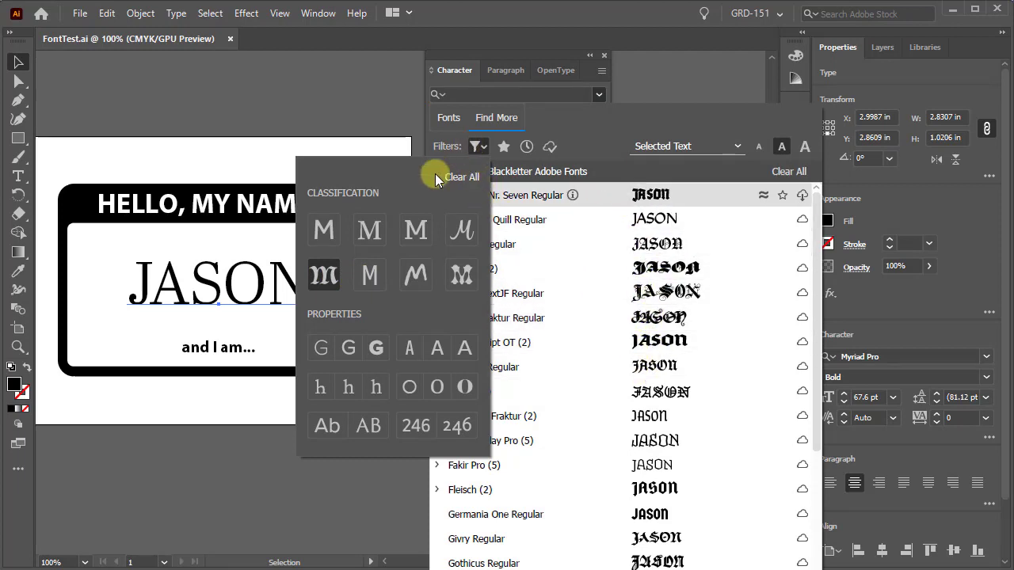
pyautogui.click(609, 166)
pyautogui.scroll(-3, 625, 329)
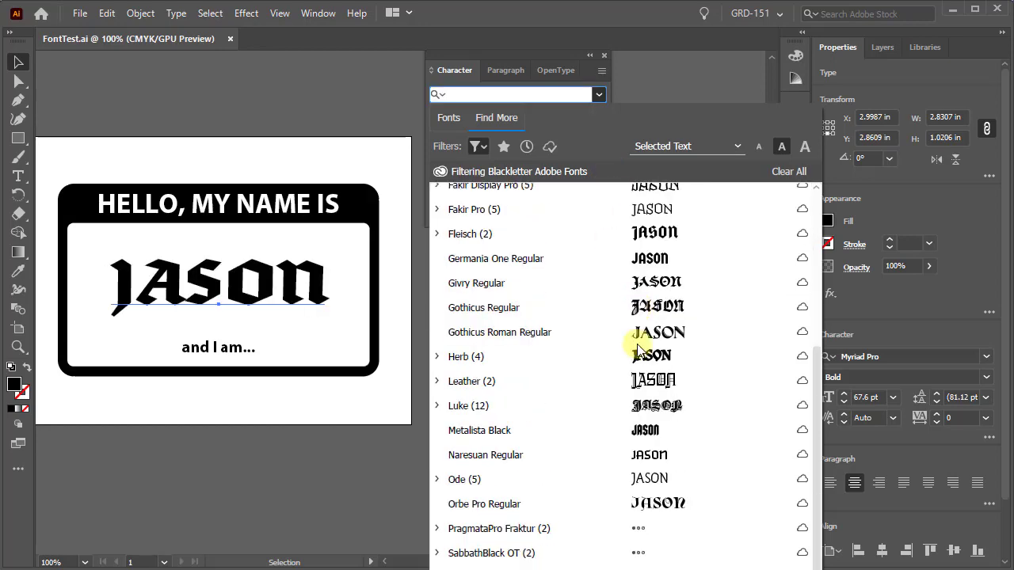
pyautogui.scroll(3, 632, 406)
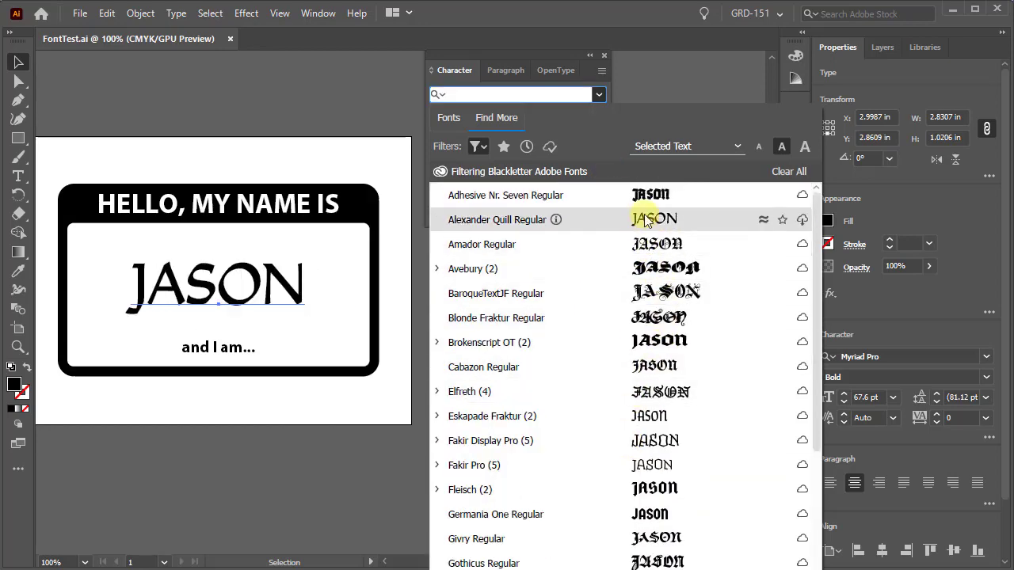
pyautogui.click(785, 171)
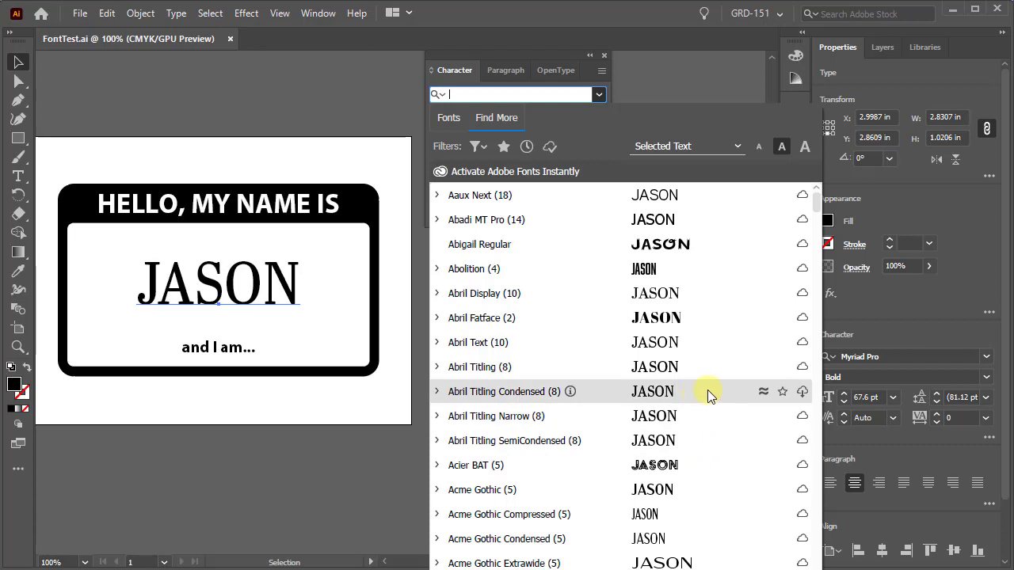
# Step: View the fonts similar to Abril Titling Condensed and return to the full Adobe Fonts list
pyautogui.click(763, 391)
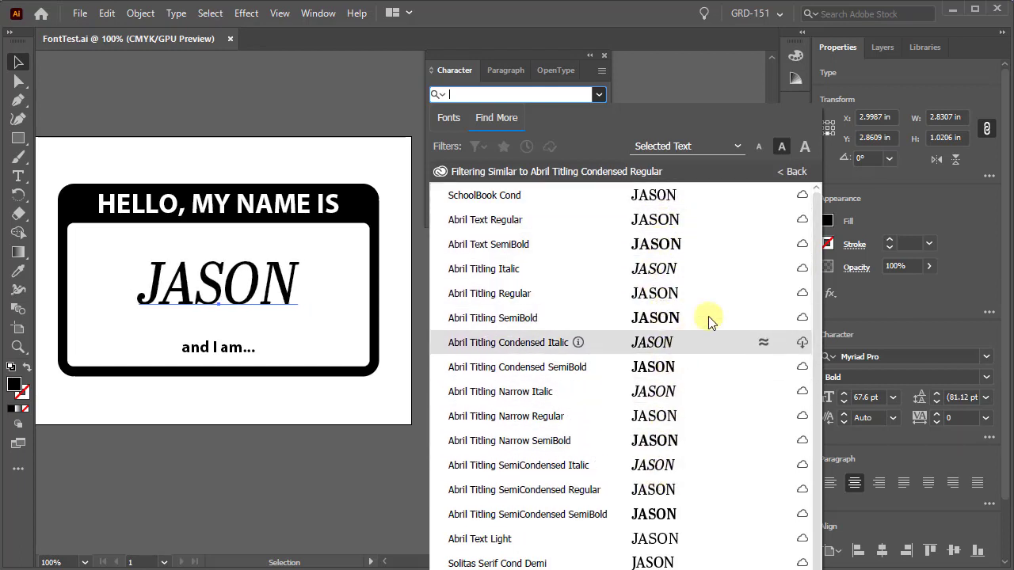
pyautogui.click(789, 172)
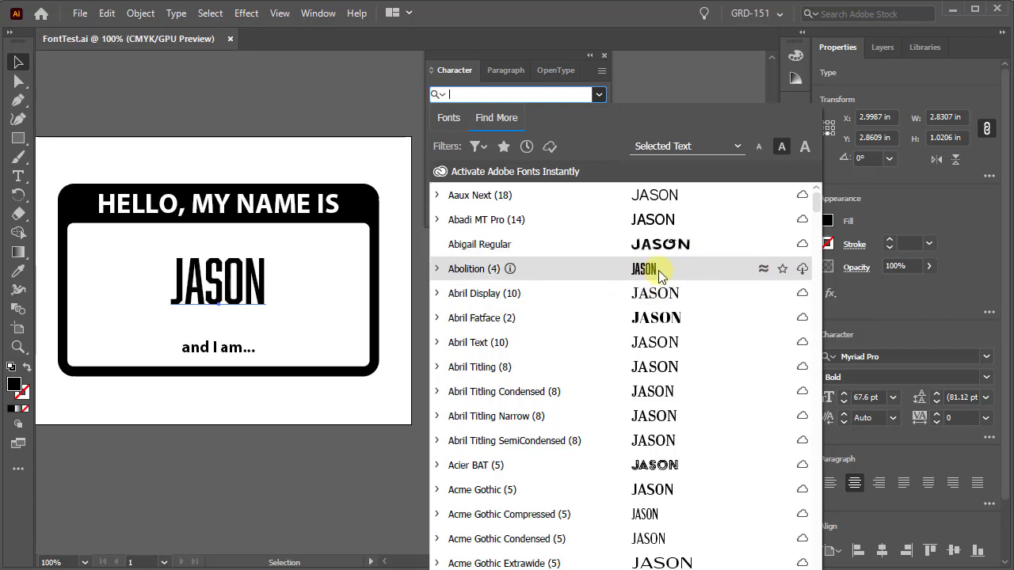
# Step: Activate the Abolition font family from Adobe Fonts and apply it to the badge's name text
pyautogui.click(802, 270)
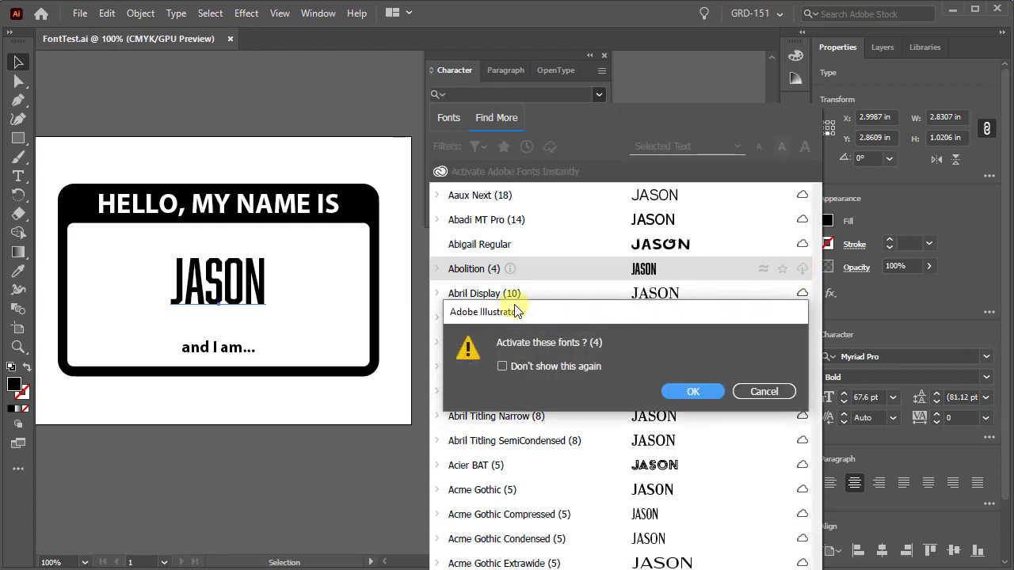
pyautogui.click(691, 390)
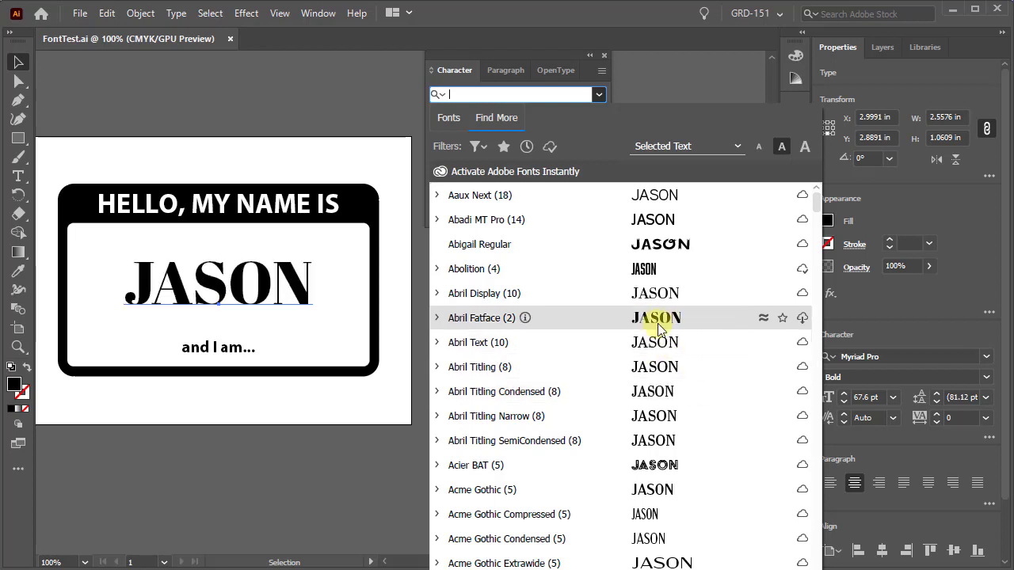
pyautogui.click(640, 269)
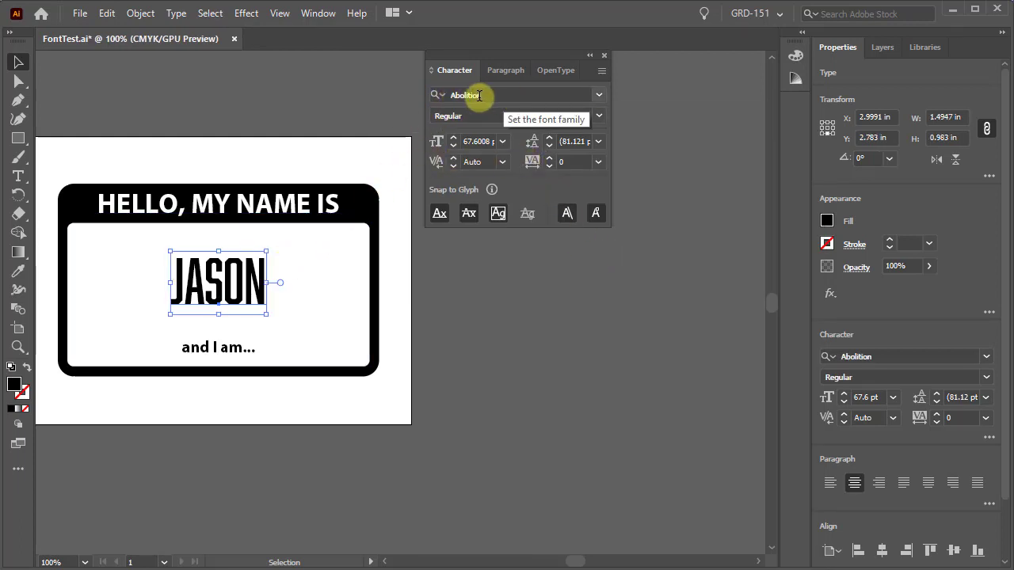
# Step: Filter the installed fonts to show only active Adobe Fonts, look through them, then clear the filter and close the font list
pyautogui.click(600, 95)
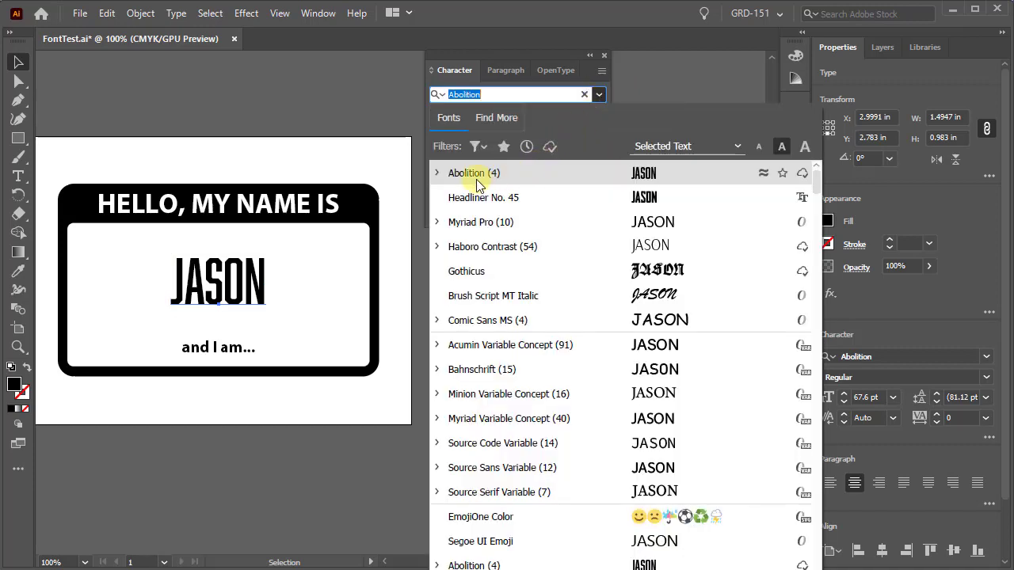
pyautogui.click(550, 148)
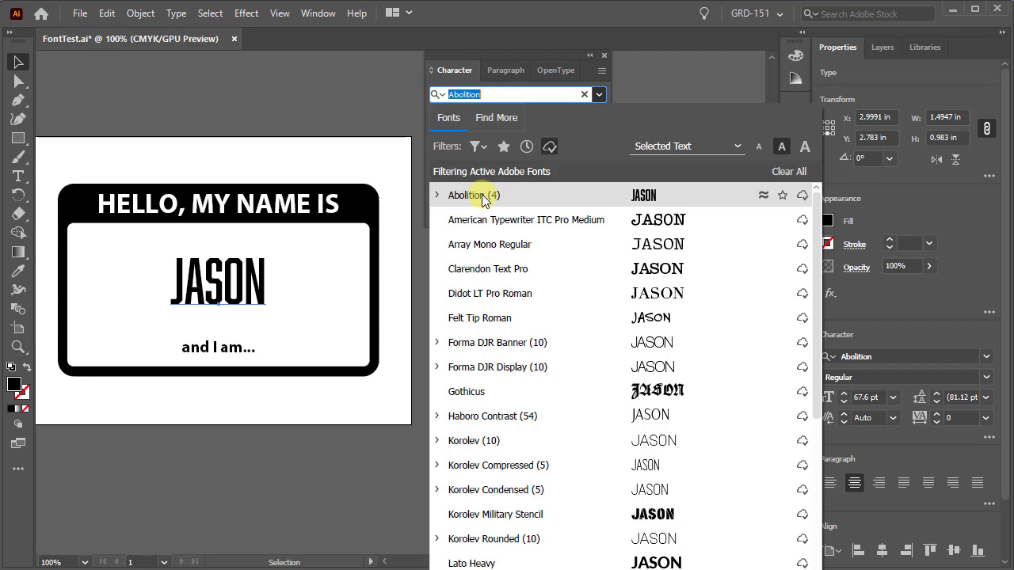
pyautogui.scroll(-5, 513, 316)
pyautogui.scroll(2, 513, 317)
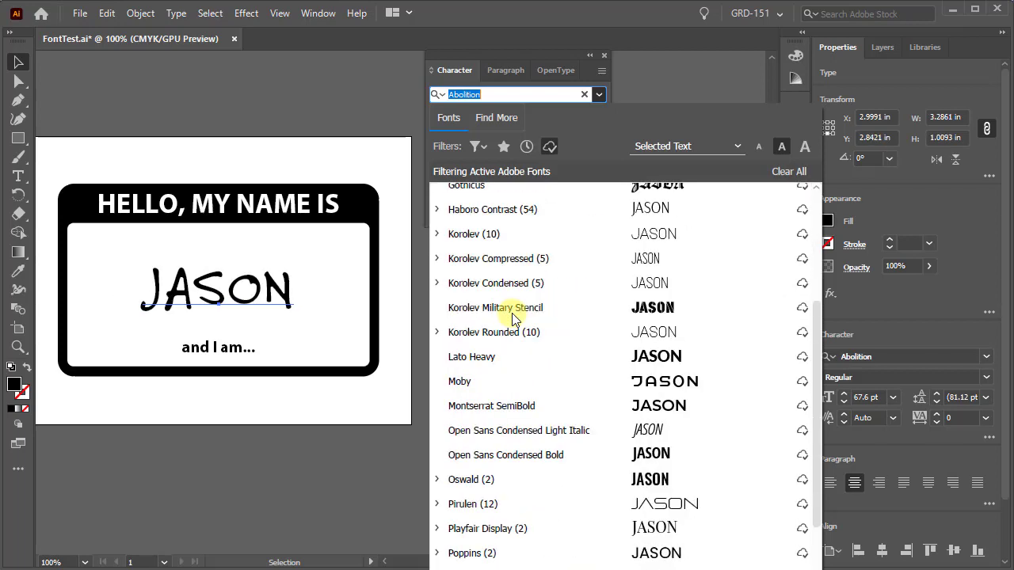
pyautogui.scroll(3, 513, 317)
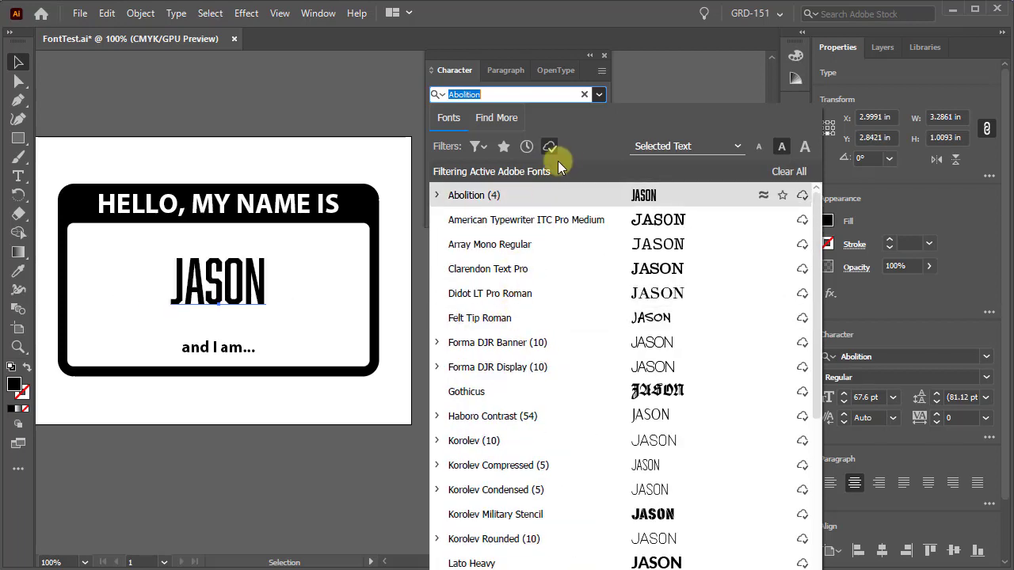
pyautogui.click(785, 172)
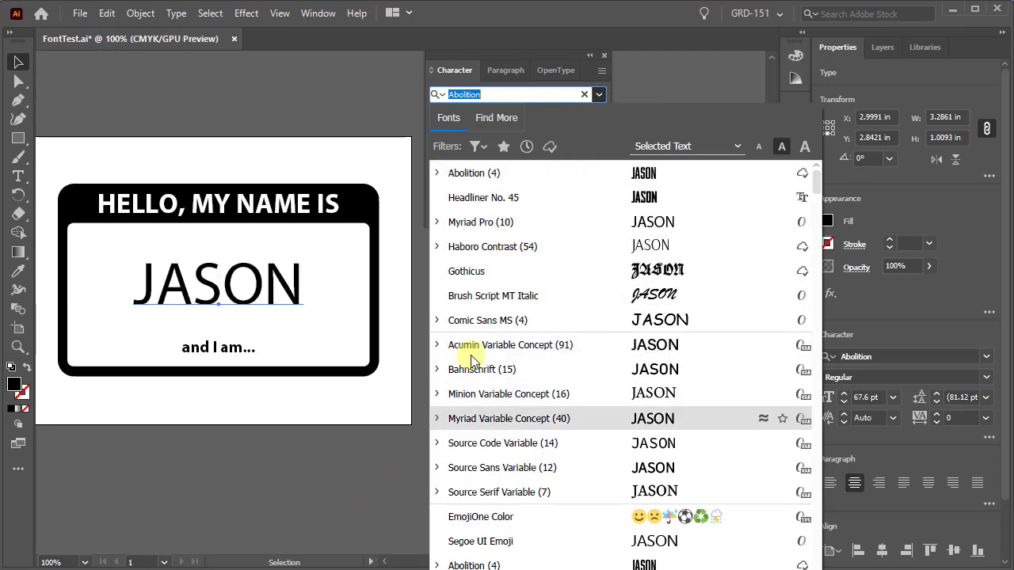
pyautogui.press('Down')
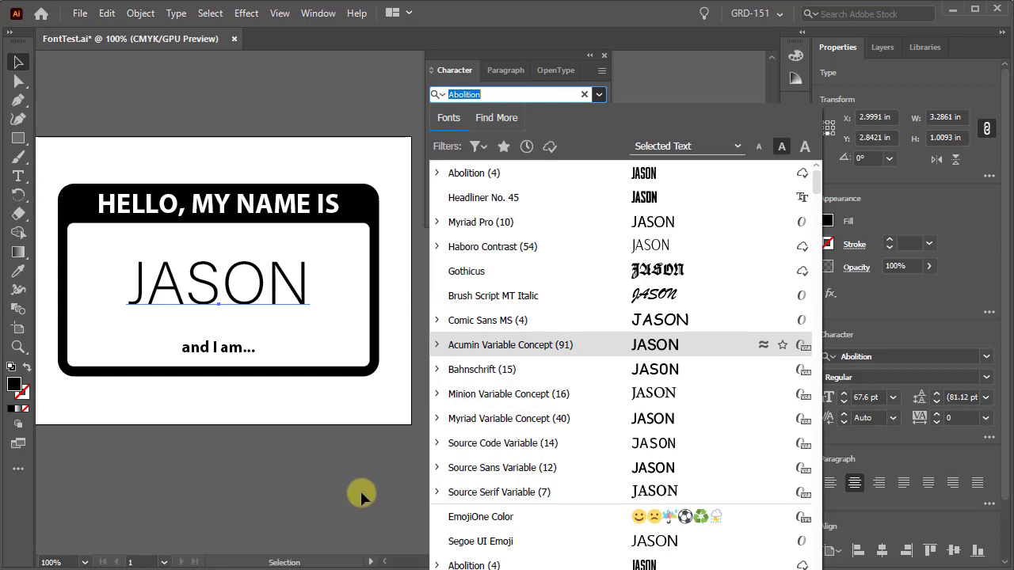
pyautogui.click(360, 489)
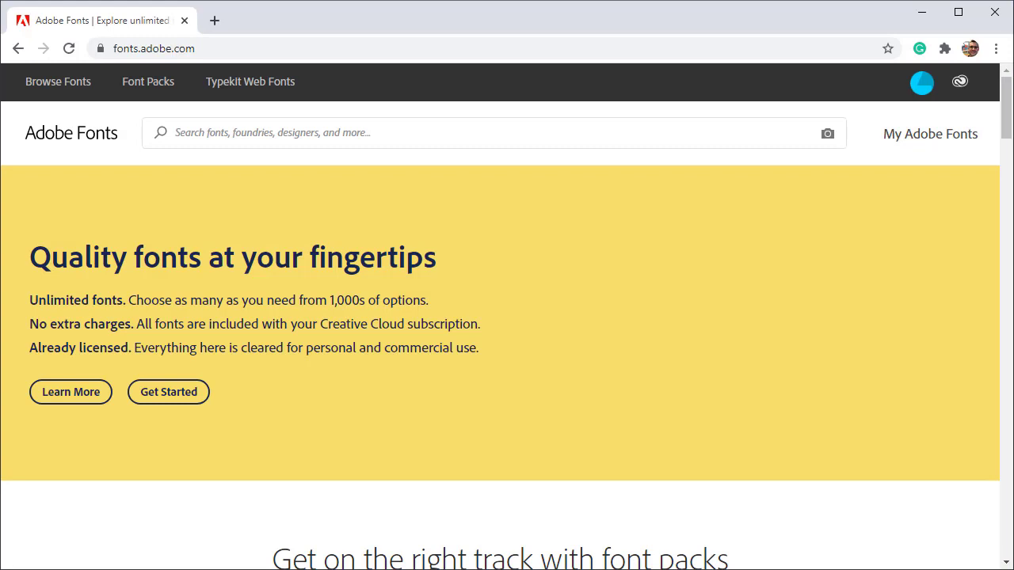
# Step: In the browser on the Adobe Fonts website, check the signed-in account, then open the full font catalogue and look through its tags and families
pyautogui.click(925, 88)
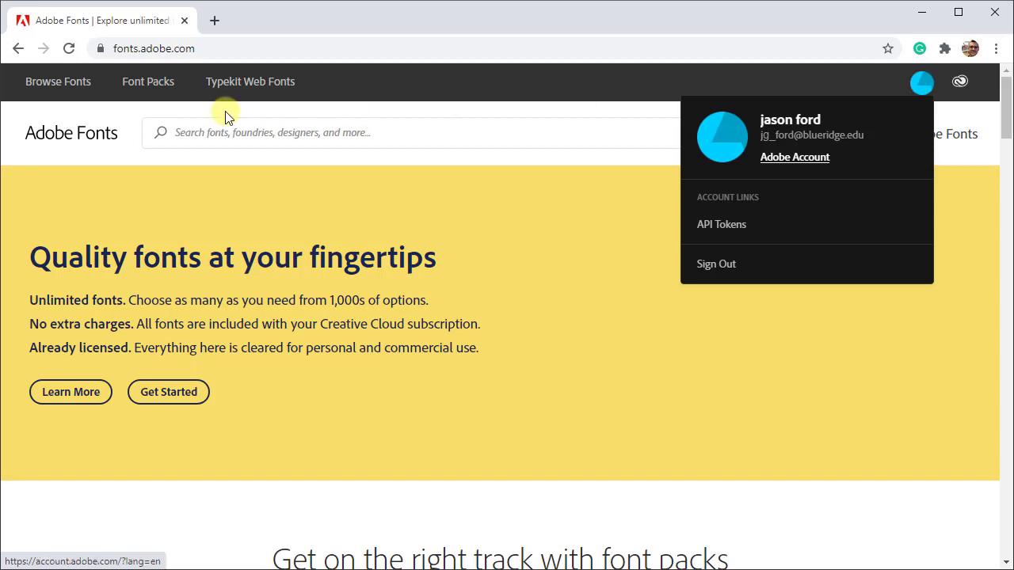
pyautogui.click(69, 87)
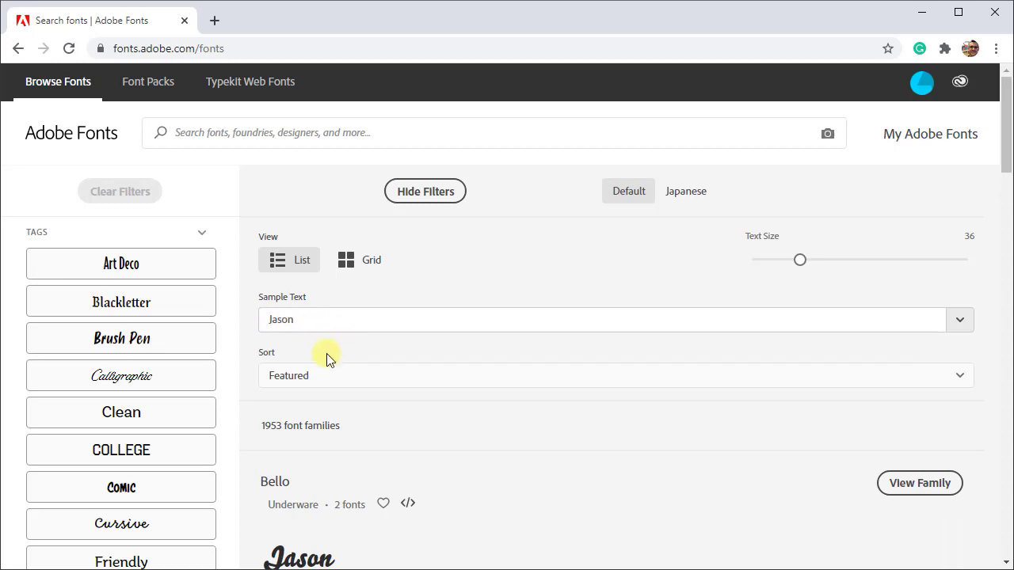
pyautogui.scroll(-1, 157, 288)
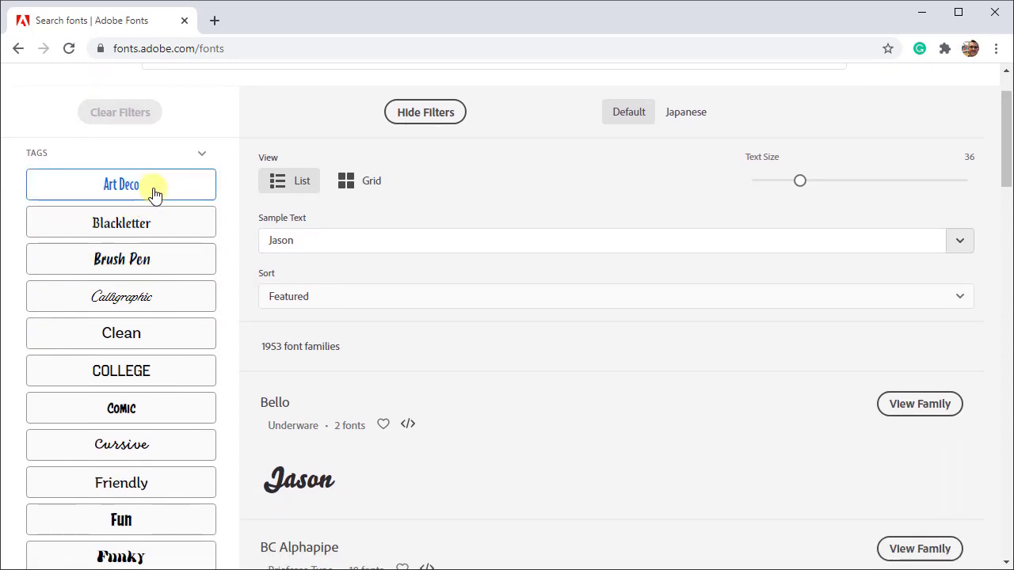
pyautogui.scroll(-5, 324, 344)
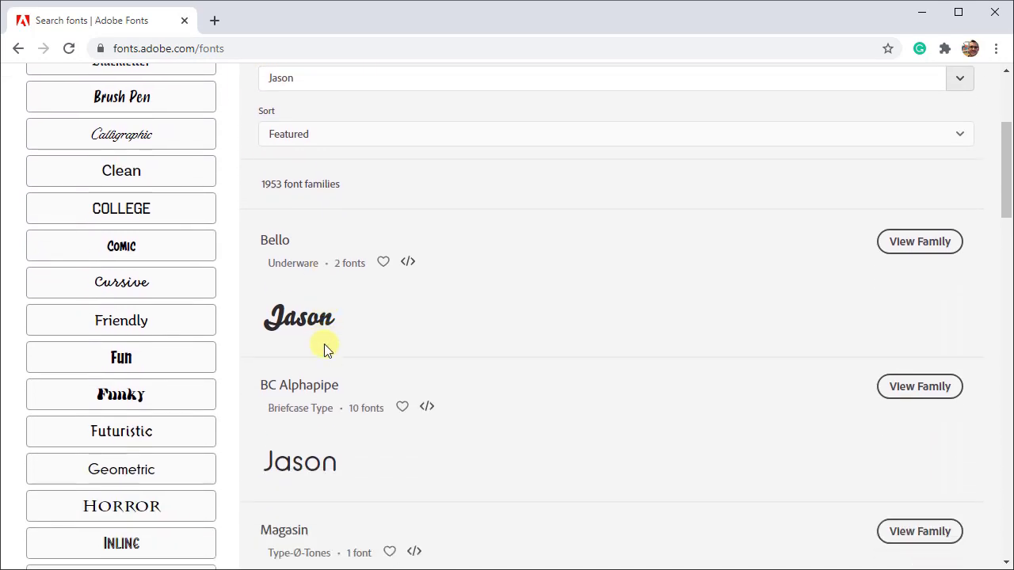
pyautogui.scroll(3, 319, 395)
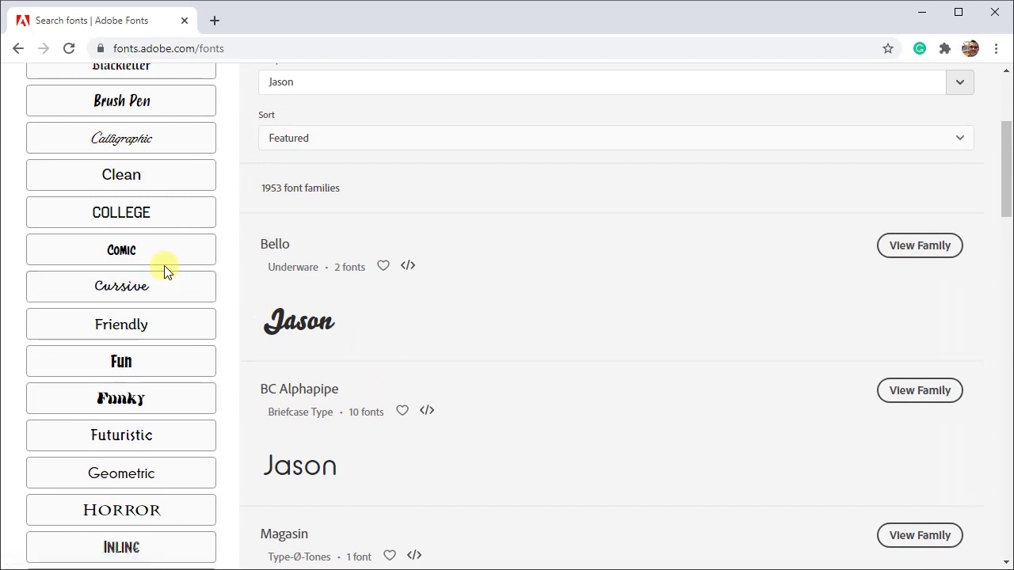
# Step: Filter the font catalogue by the Blackletter tag and look through the matching families previewed with the sample name
pyautogui.scroll(2, 163, 267)
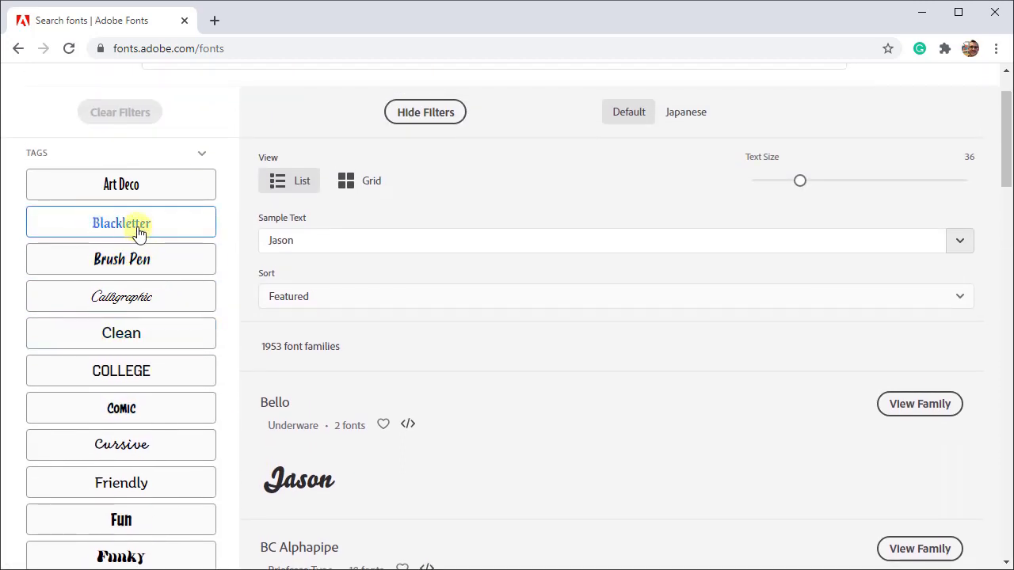
pyautogui.click(121, 225)
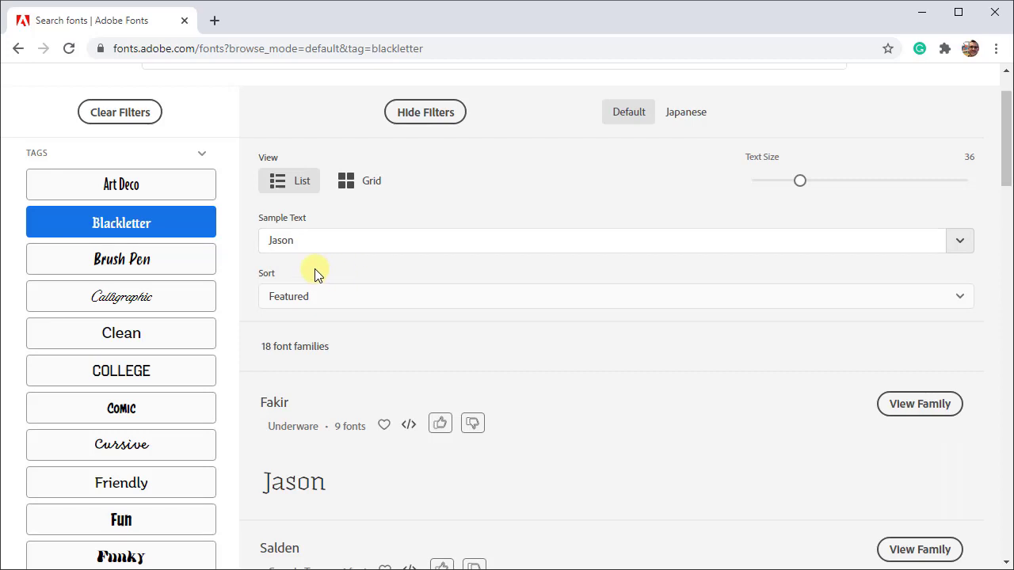
pyautogui.scroll(-4, 325, 270)
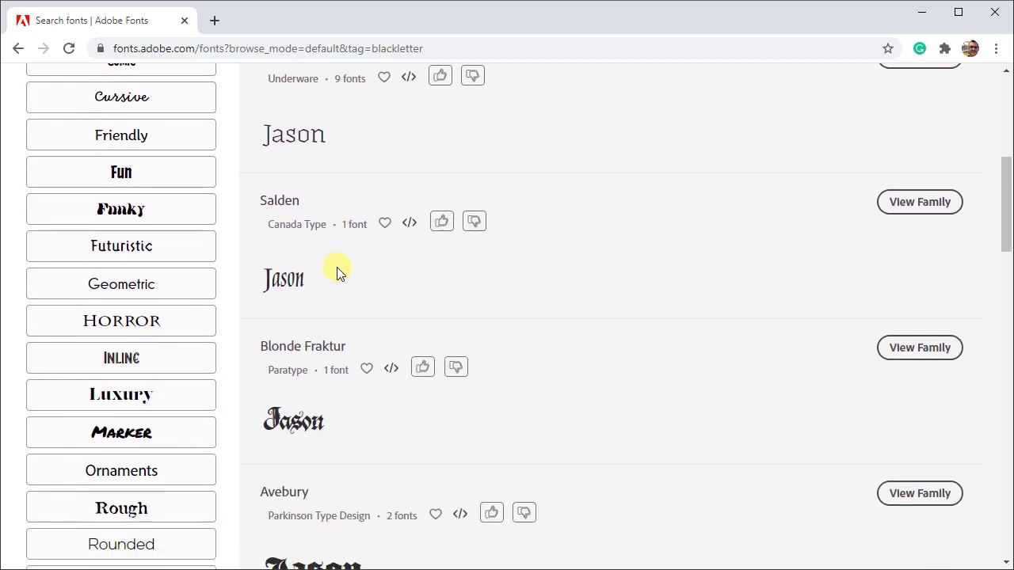
pyautogui.scroll(-4, 324, 226)
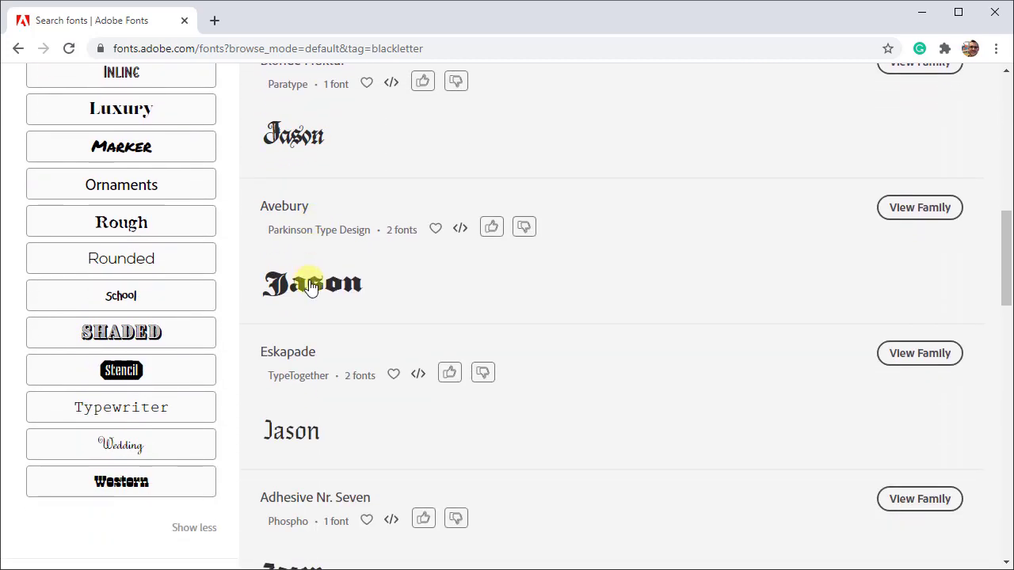
pyautogui.scroll(-7, 320, 351)
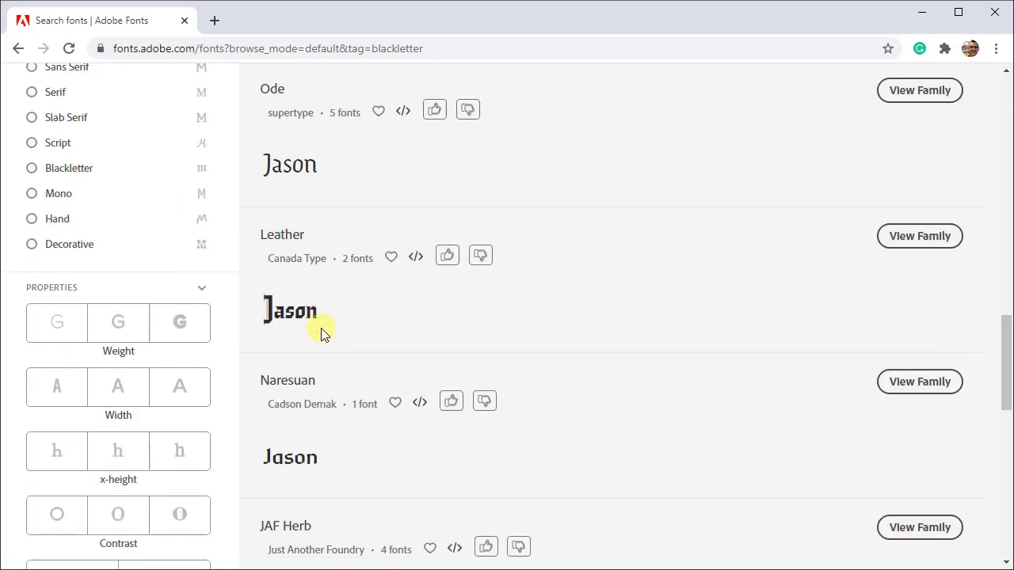
pyautogui.scroll(-3, 320, 332)
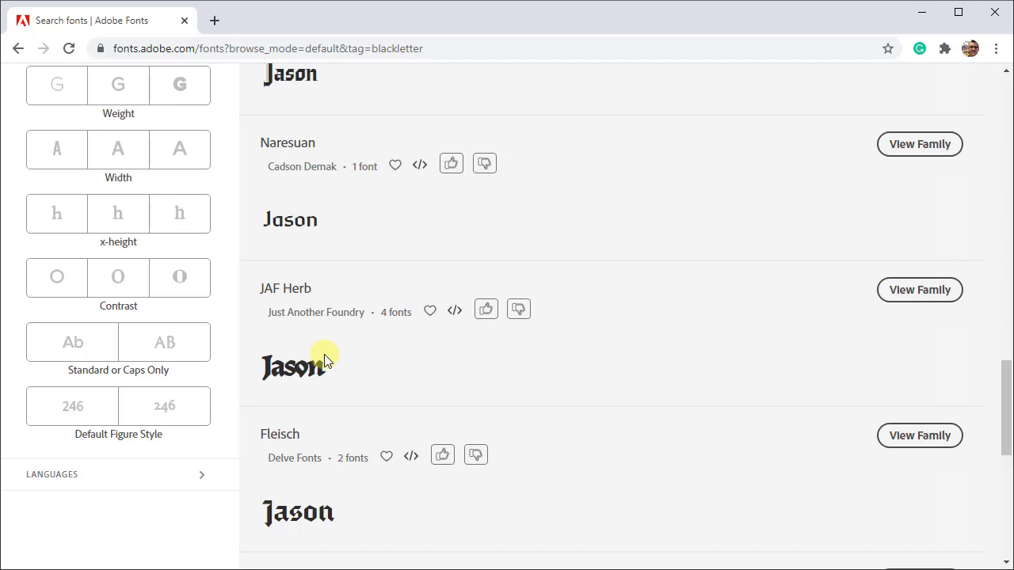
pyautogui.scroll(-2, 324, 356)
pyautogui.scroll(-3, 331, 270)
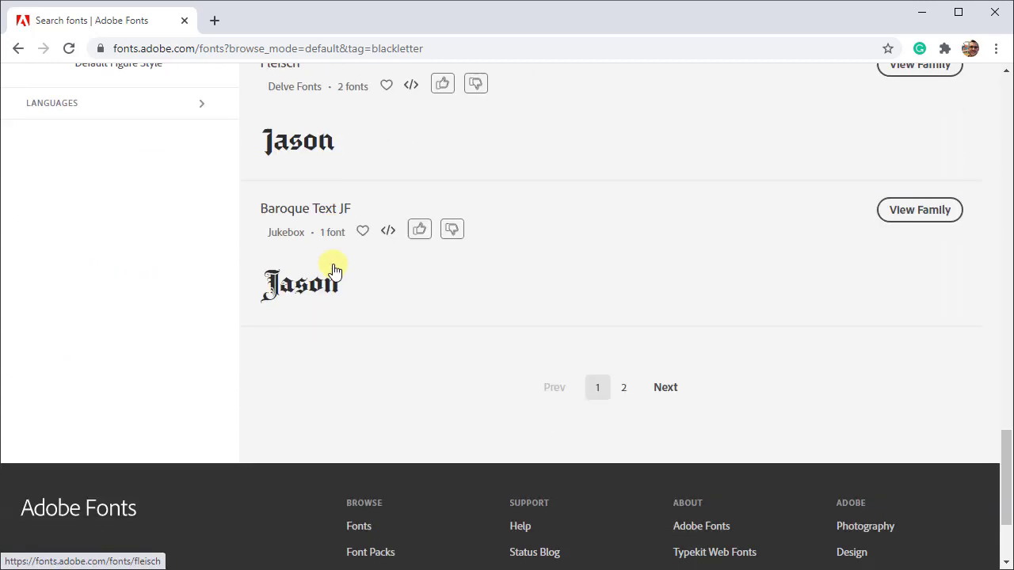
pyautogui.scroll(-1, 333, 271)
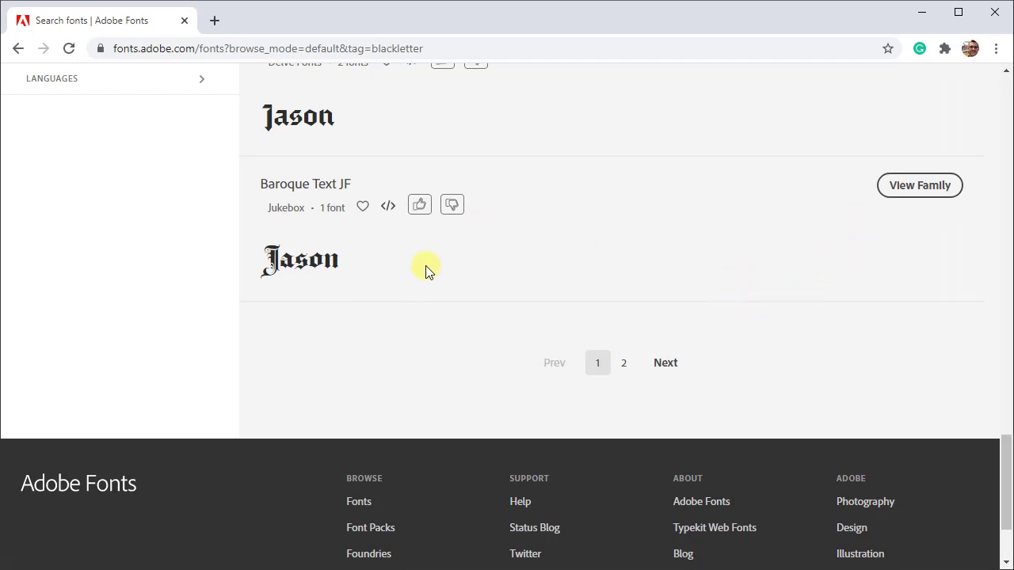
# Step: Open the Baroque Text JF family, review its sample and background information, and activate its font
pyautogui.click(913, 187)
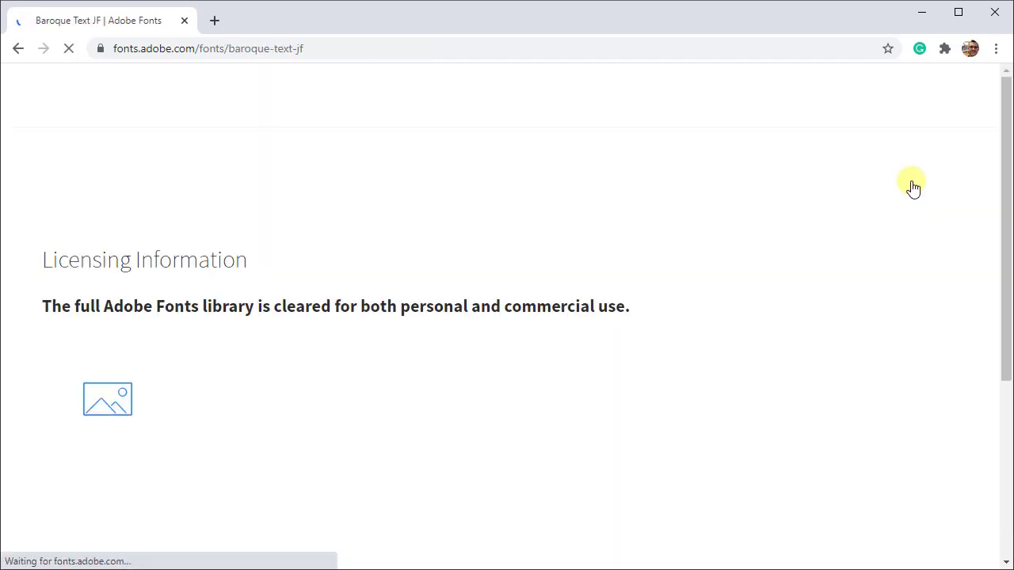
pyautogui.scroll(-2, 730, 394)
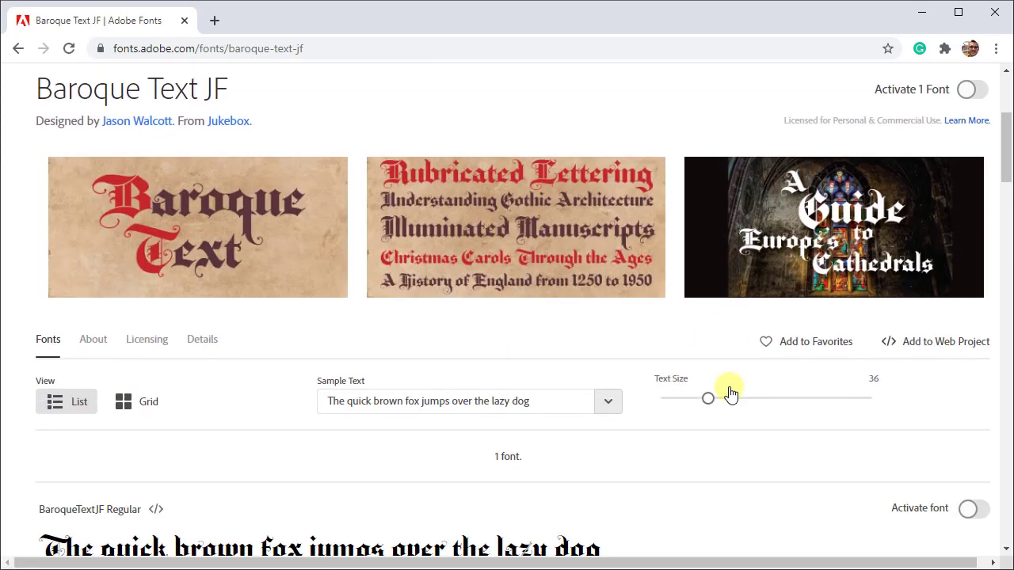
pyautogui.scroll(-2, 686, 328)
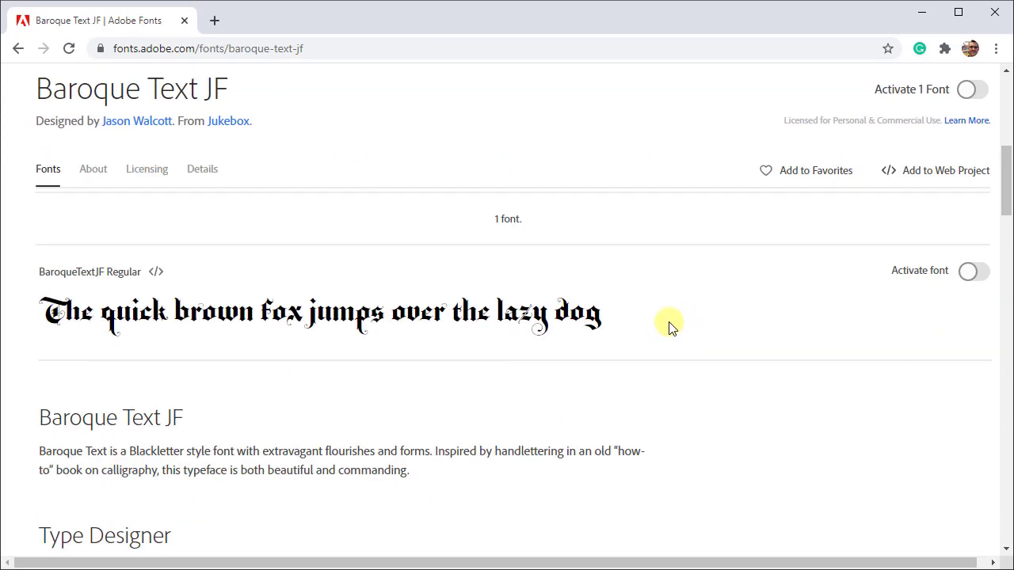
pyautogui.scroll(-1, 670, 326)
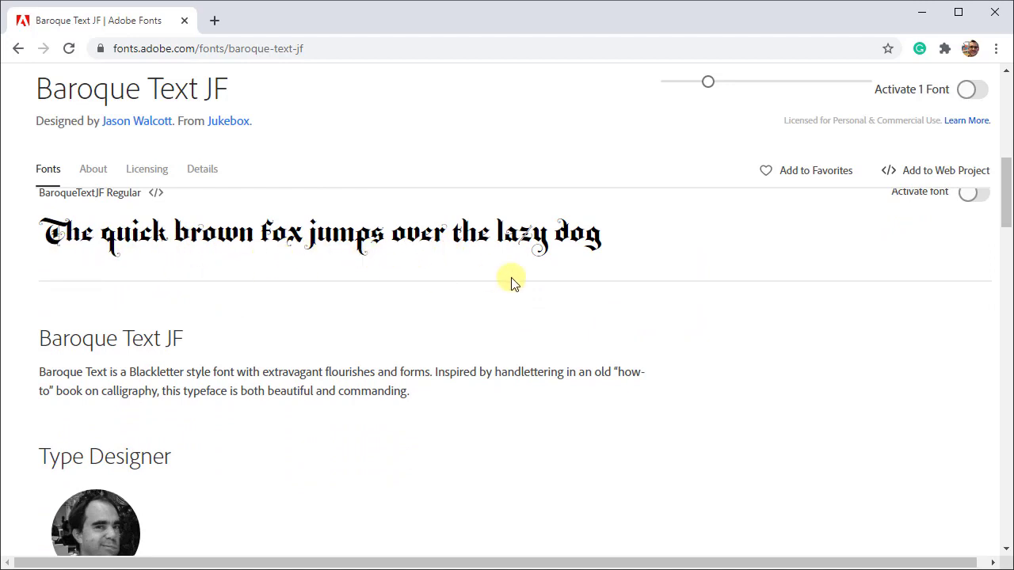
pyautogui.scroll(-2, 564, 311)
pyautogui.scroll(-11, 564, 311)
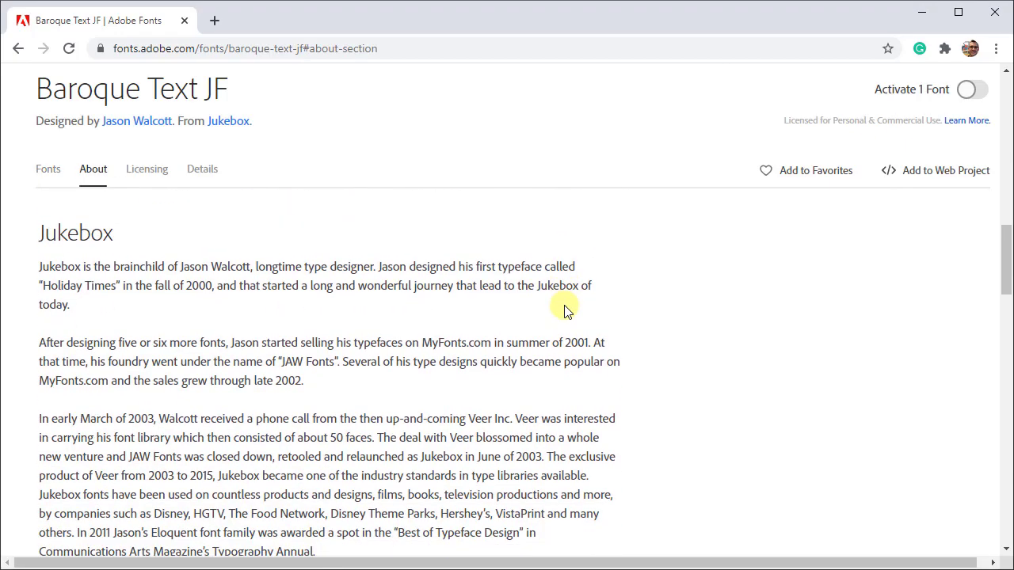
pyautogui.scroll(15, 565, 306)
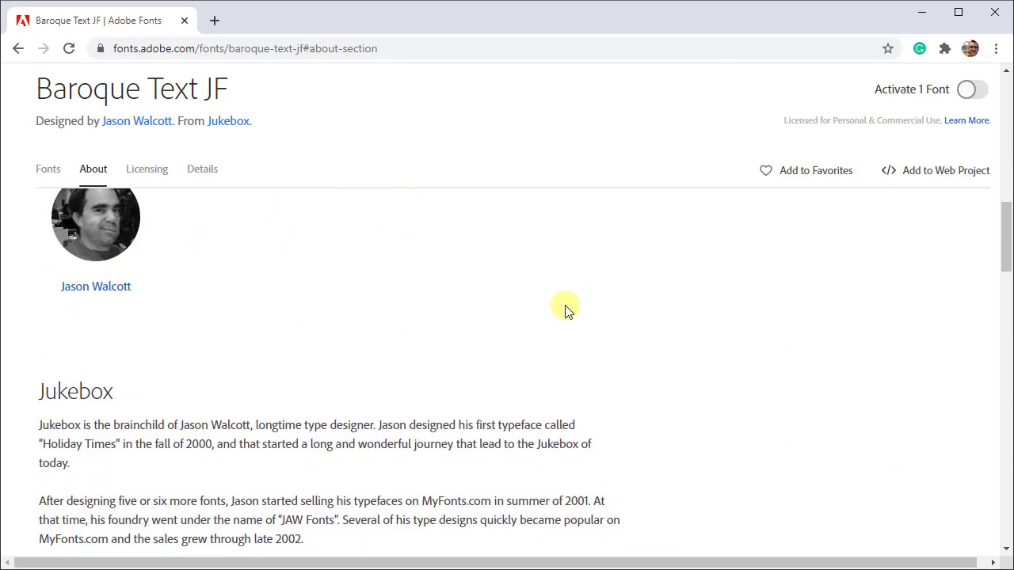
pyautogui.scroll(-2, 565, 307)
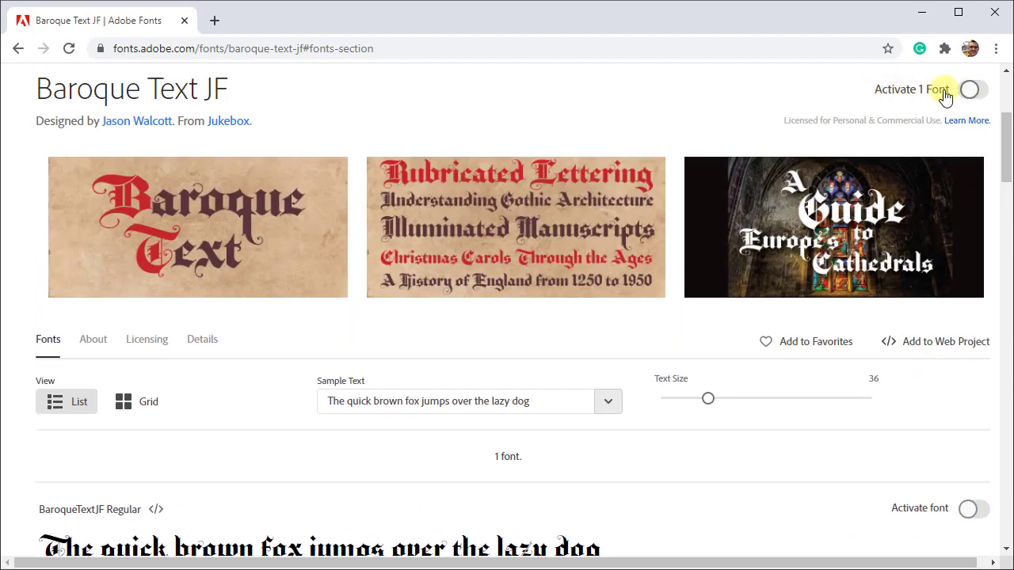
pyautogui.click(969, 90)
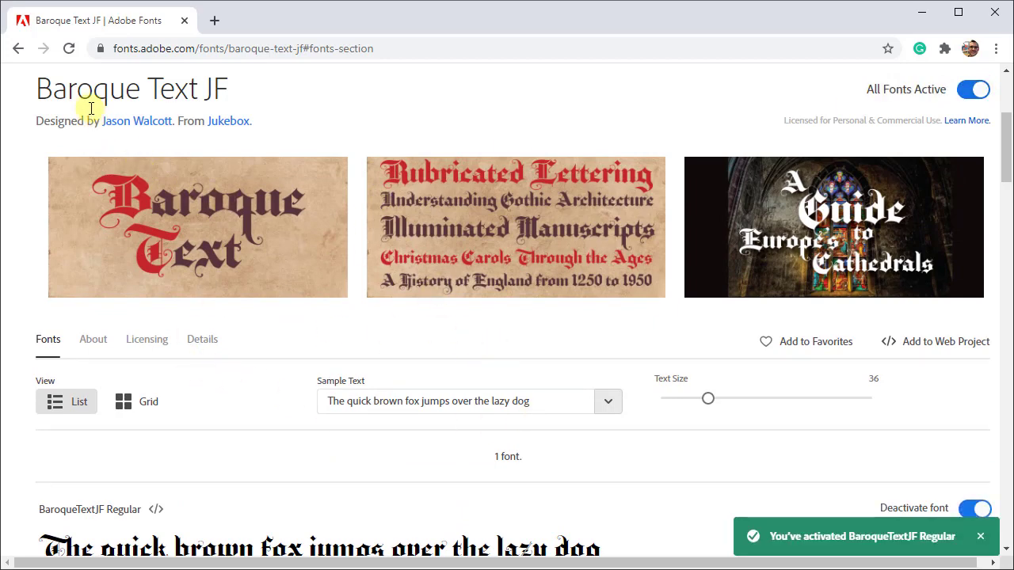
# Step: Go back to the Blackletter results, open the Ode family, review its individual styles, and activate all five fonts
pyautogui.click(18, 50)
pyautogui.scroll(1, 419, 362)
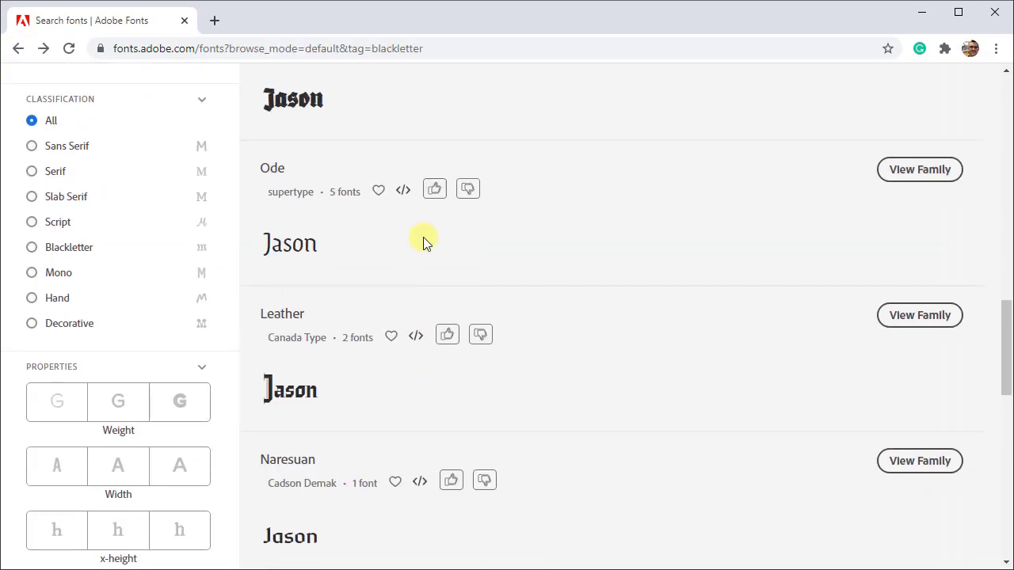
pyautogui.click(919, 171)
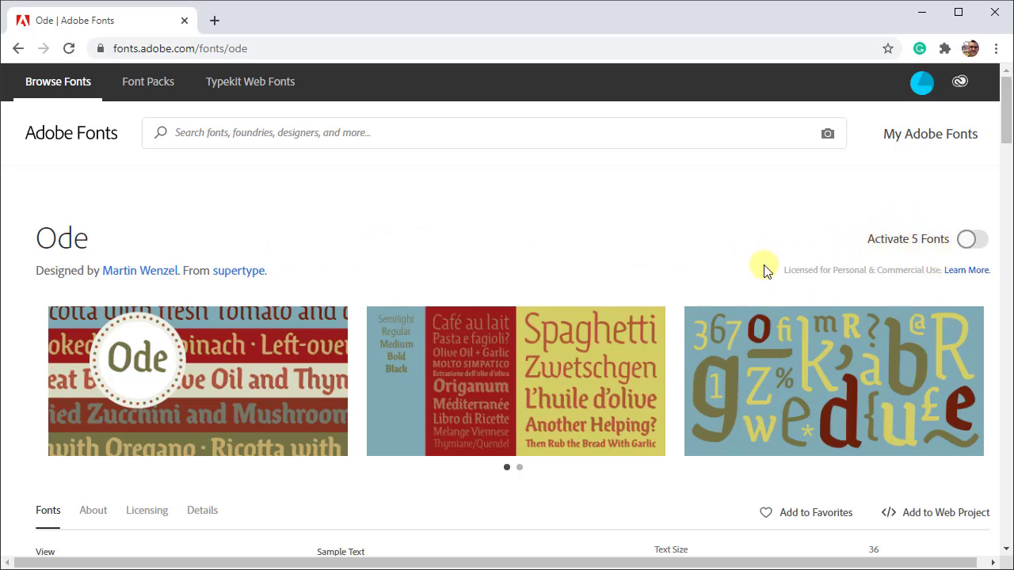
pyautogui.scroll(-6, 764, 271)
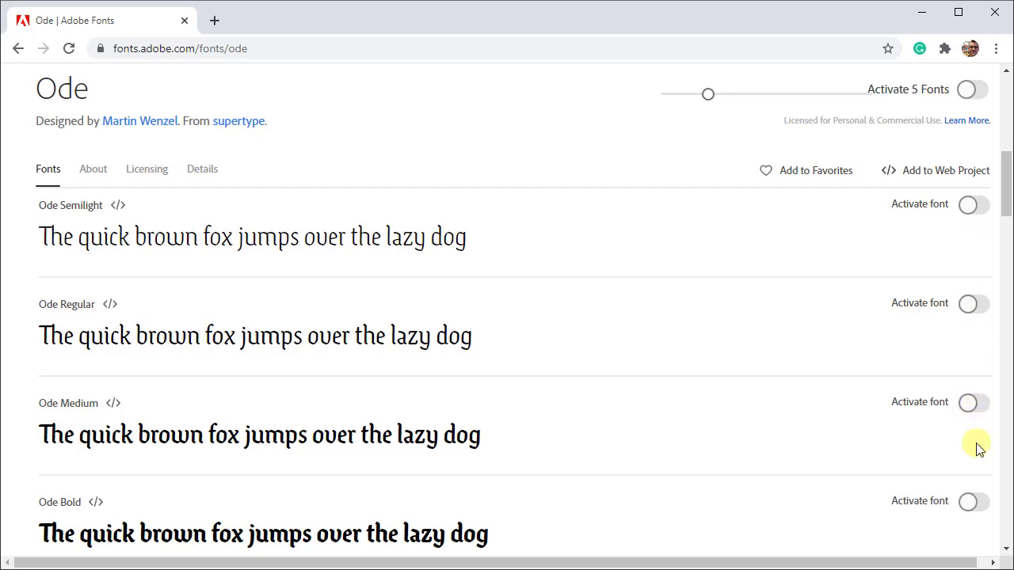
pyautogui.scroll(4, 914, 391)
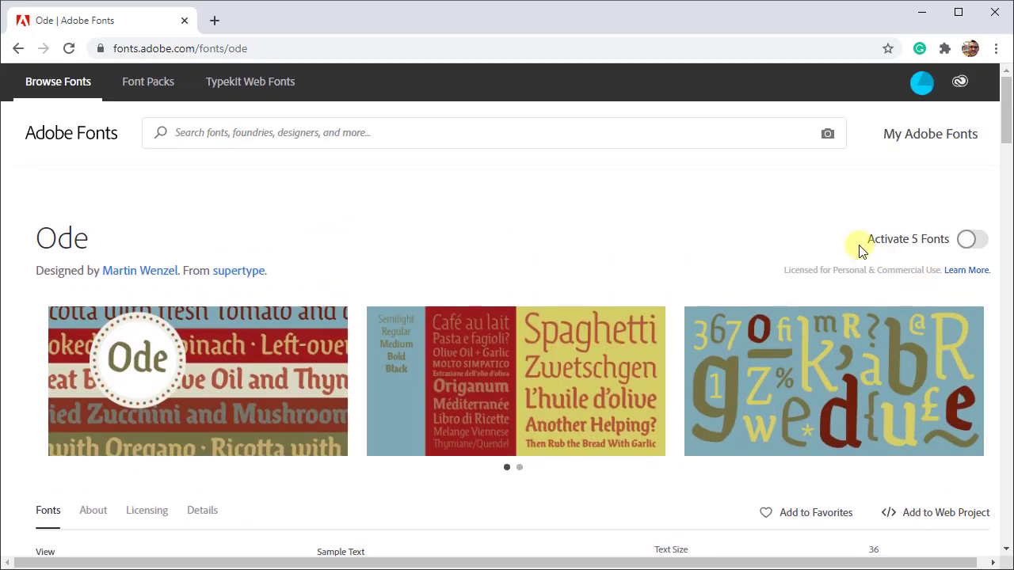
pyautogui.click(973, 243)
# Step: Switch to Illustrator, filter the font list to active Adobe Fonts, and apply BaroqueTextJF to the badge's name text
pyautogui.hotkey('alt', 'Tab')
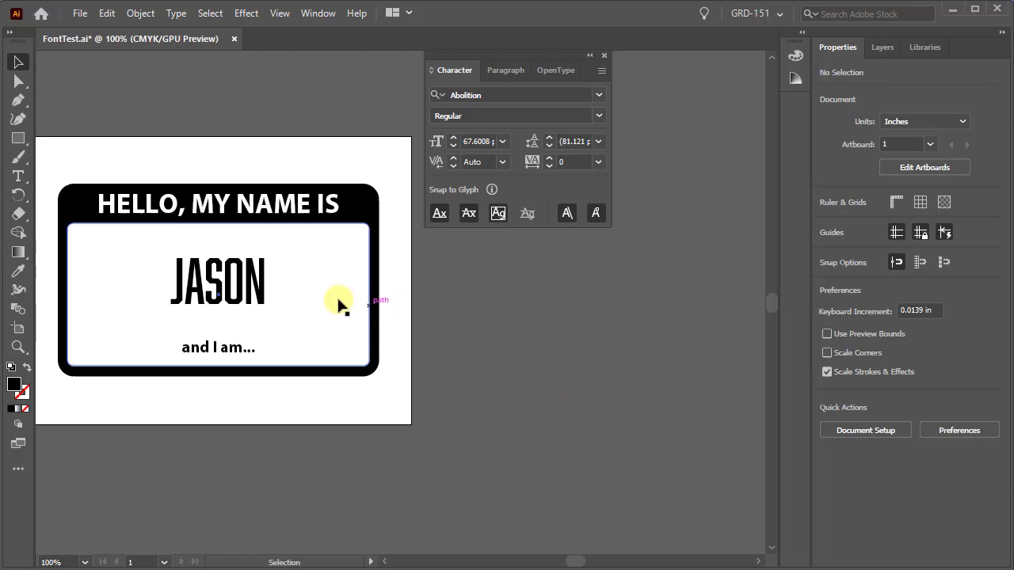
pyautogui.click(255, 285)
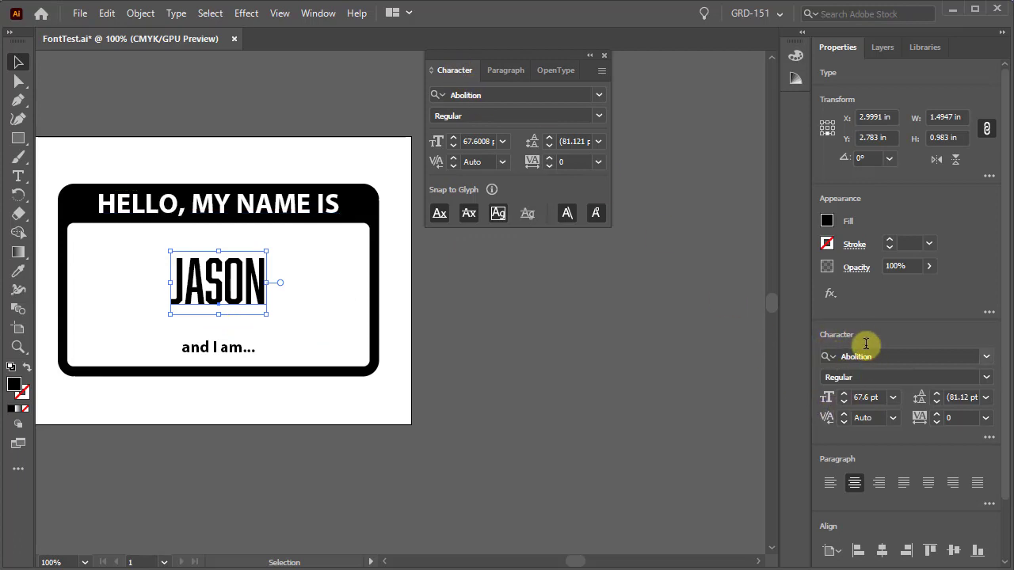
pyautogui.click(600, 95)
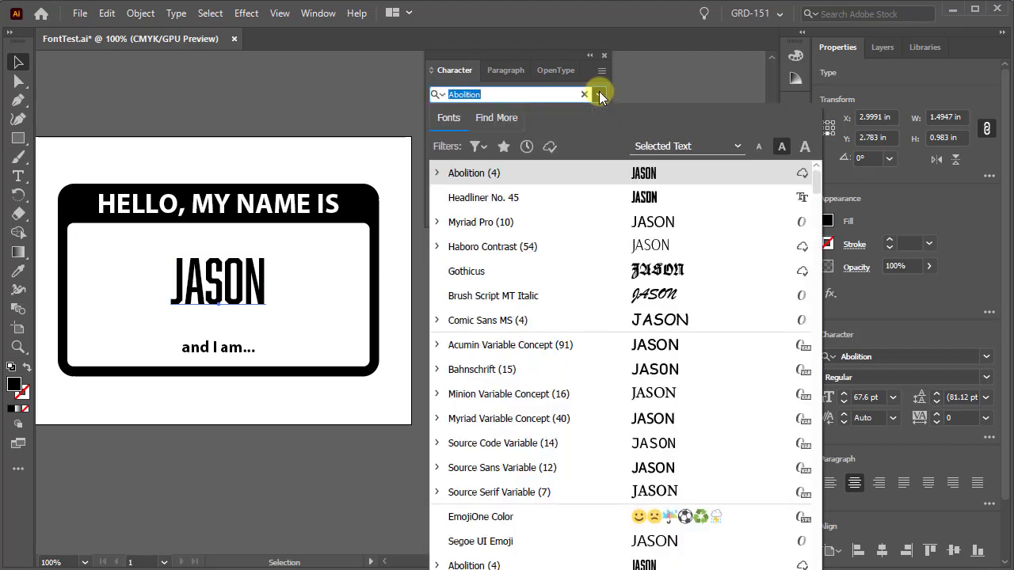
pyautogui.click(552, 148)
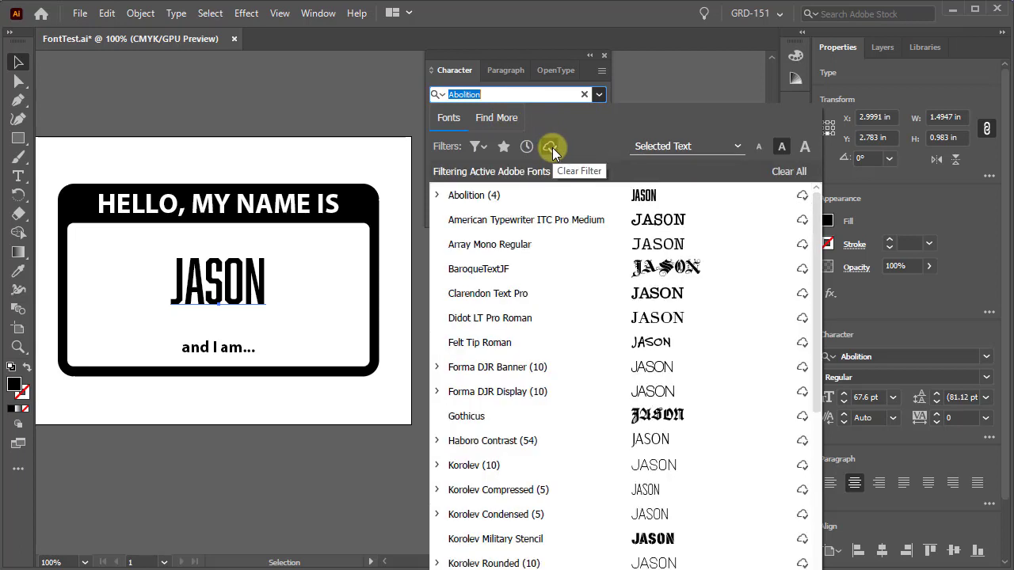
pyautogui.click(497, 273)
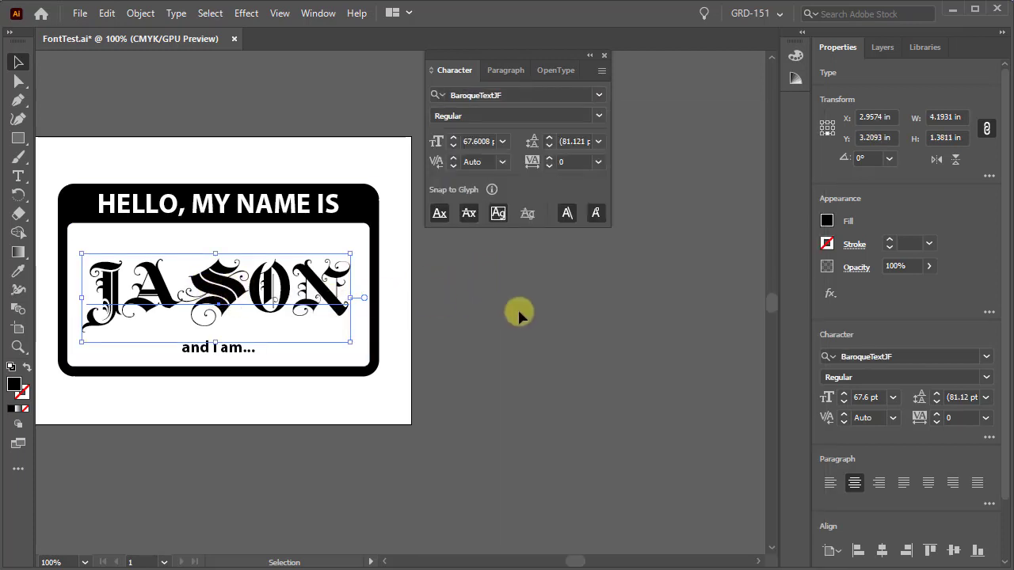